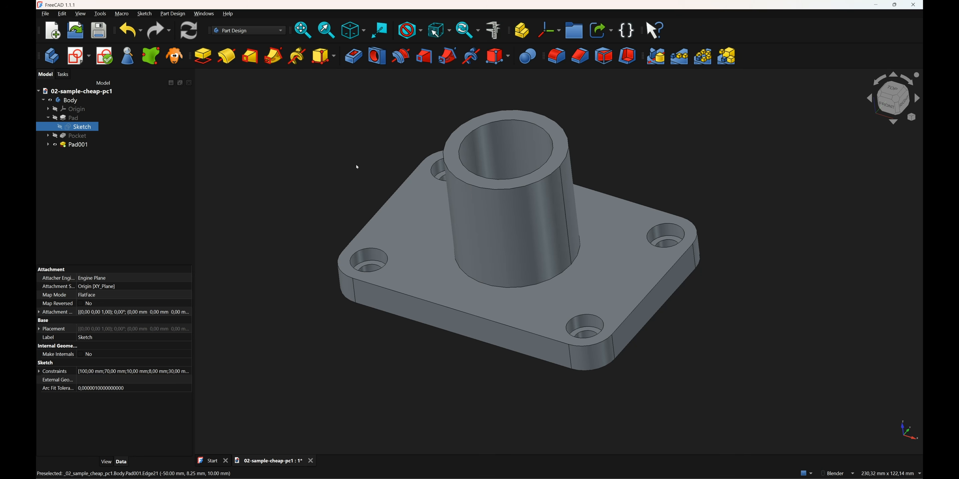
# Close the 02-sample-cheap-pc1 document and discard its changes.
pyautogui.click(420, 225)
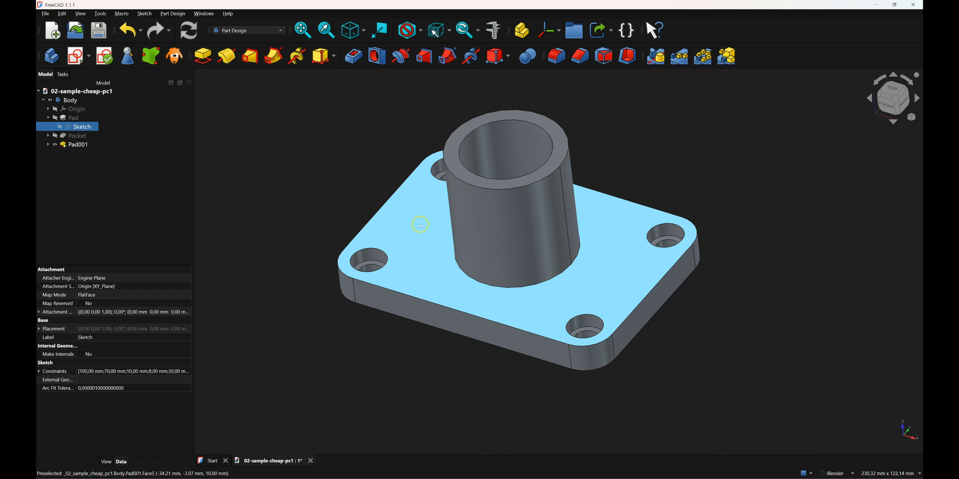
pyautogui.click(361, 179)
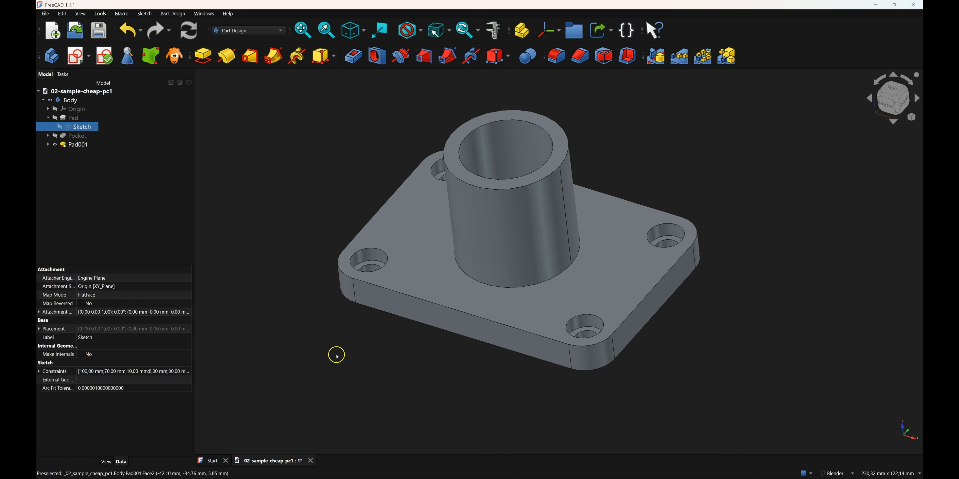
pyautogui.click(310, 461)
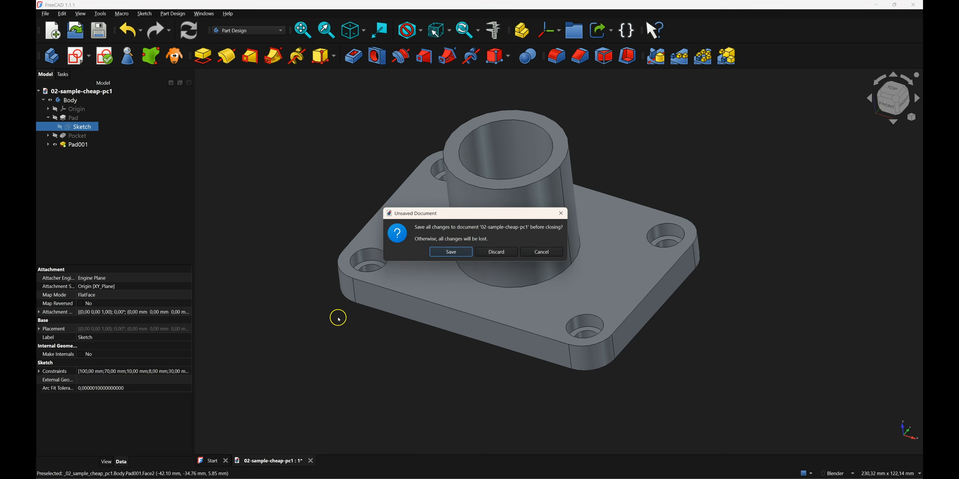
pyautogui.click(478, 252)
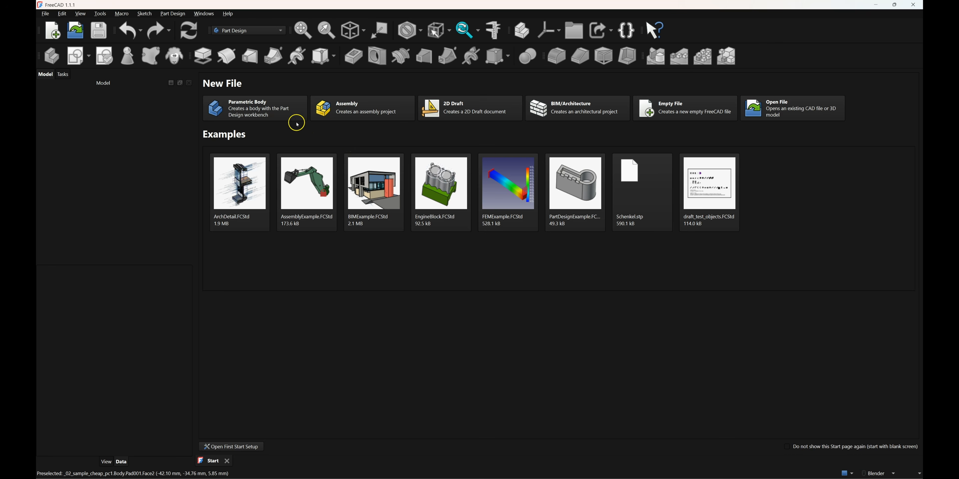
# Create a new parametric body file and start a sketch on its XY plane.
pyautogui.click(263, 107)
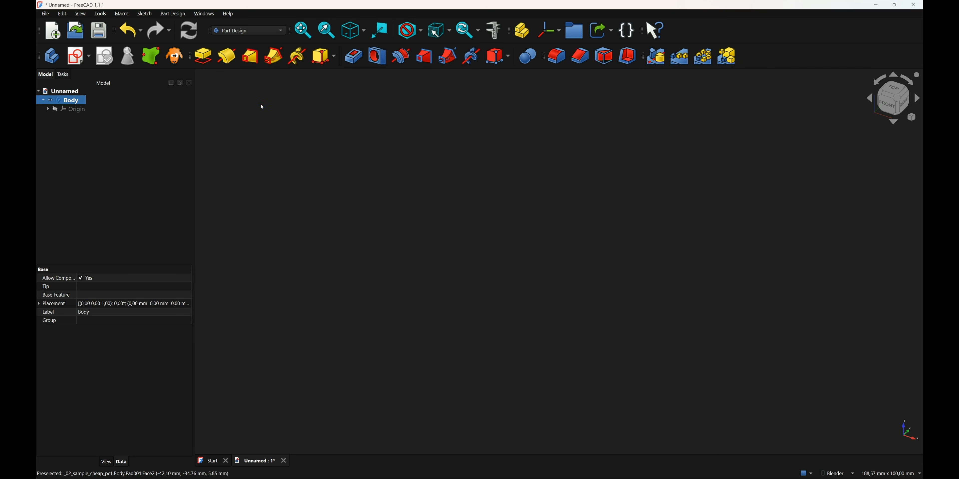
pyautogui.click(80, 60)
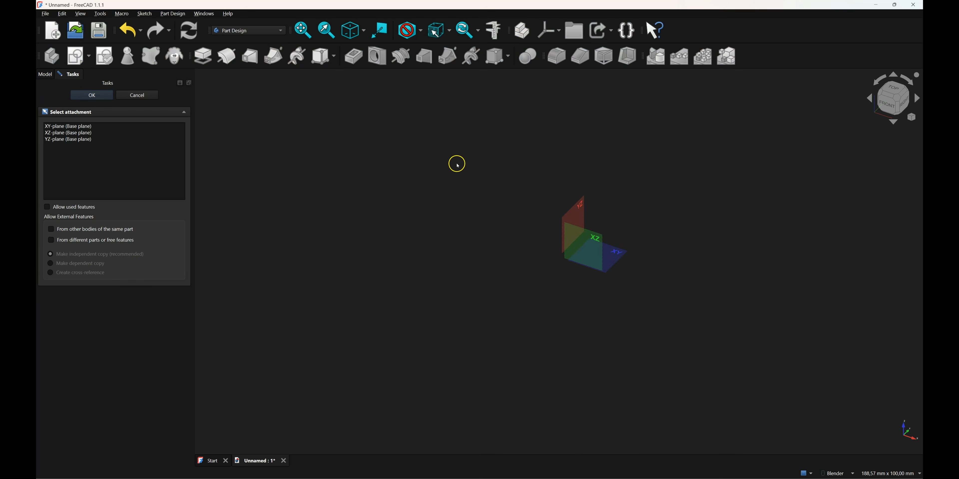
pyautogui.click(617, 253)
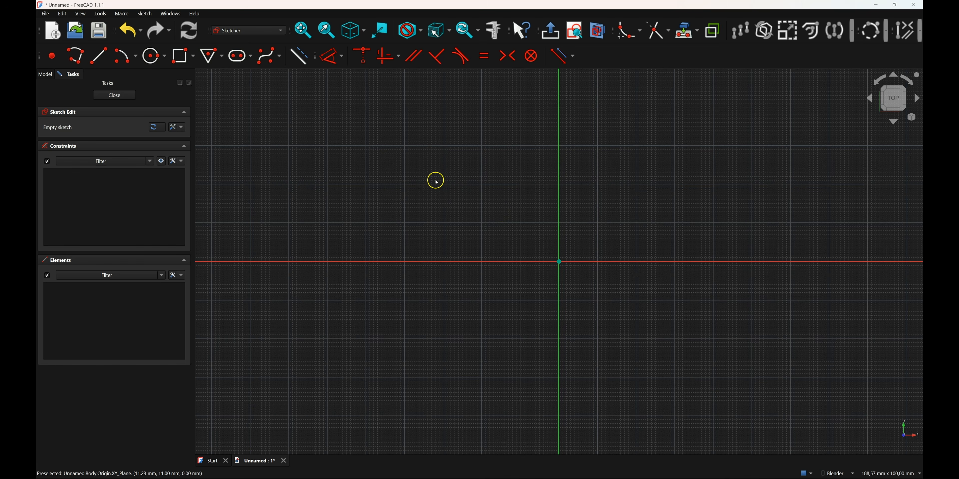
# Activate the centered rectangle tool with rounded corners enabled.
pyautogui.click(194, 58)
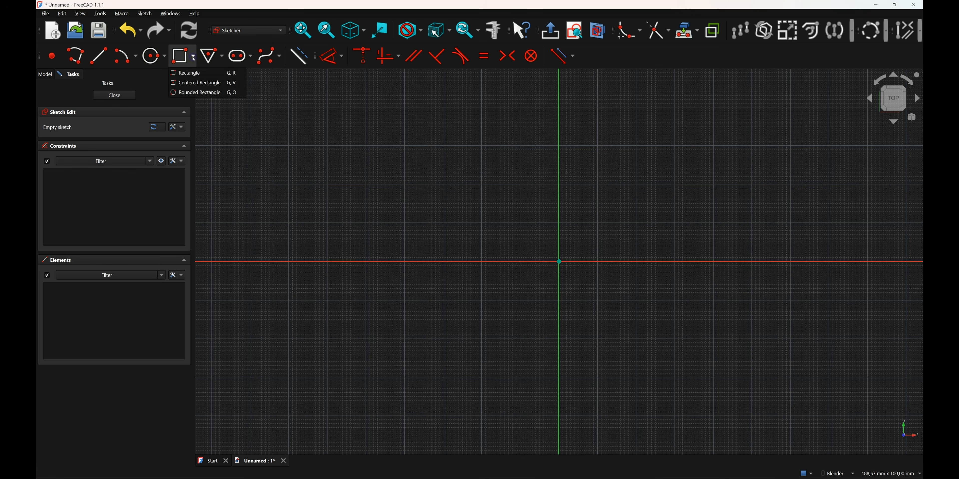
pyautogui.click(200, 84)
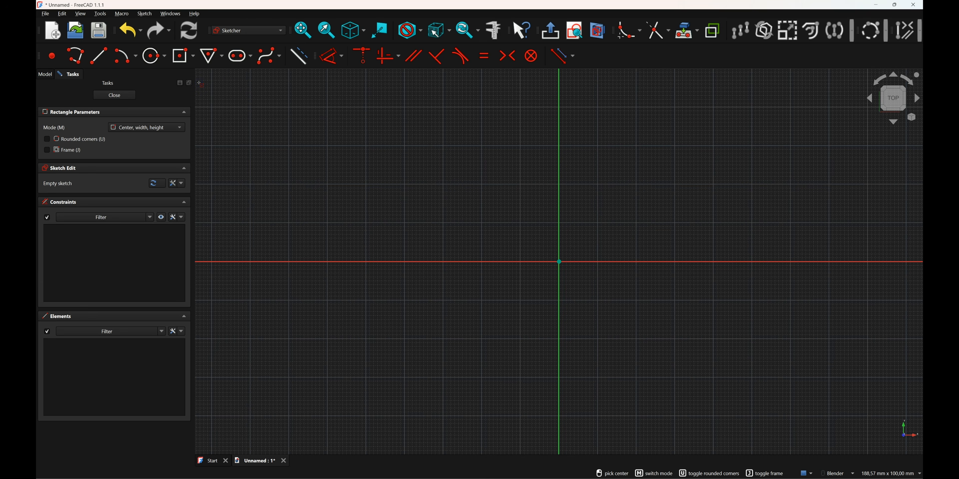
pyautogui.click(48, 139)
# Check the automatic constraint options and the list of navigation styles, keeping Blender selected.
pyautogui.click(181, 218)
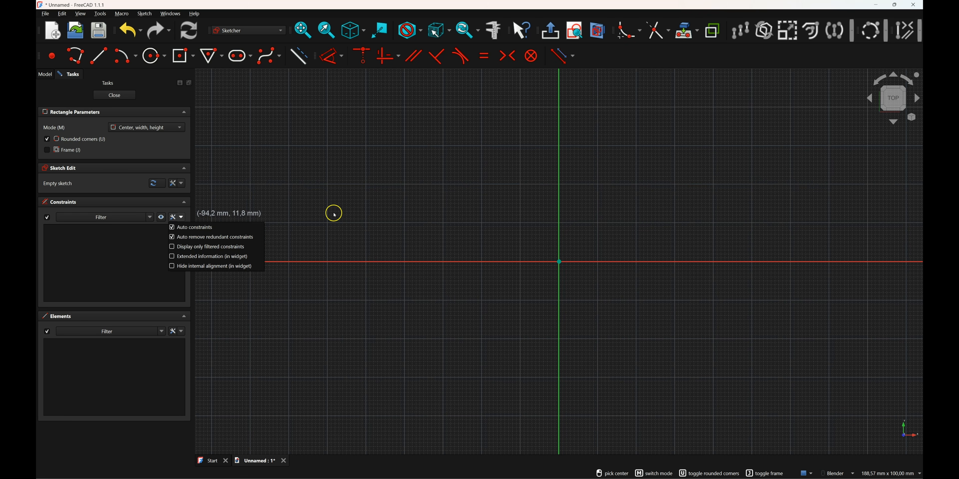
pyautogui.click(181, 217)
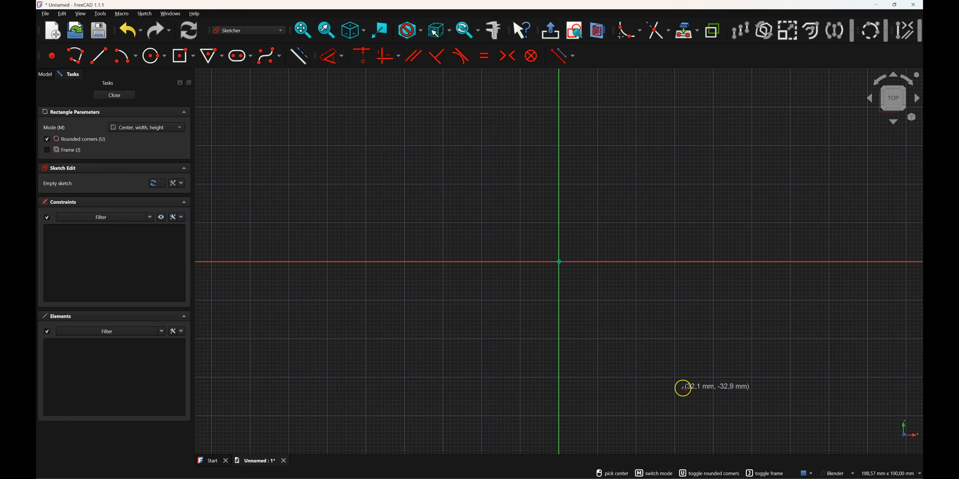
pyautogui.click(835, 474)
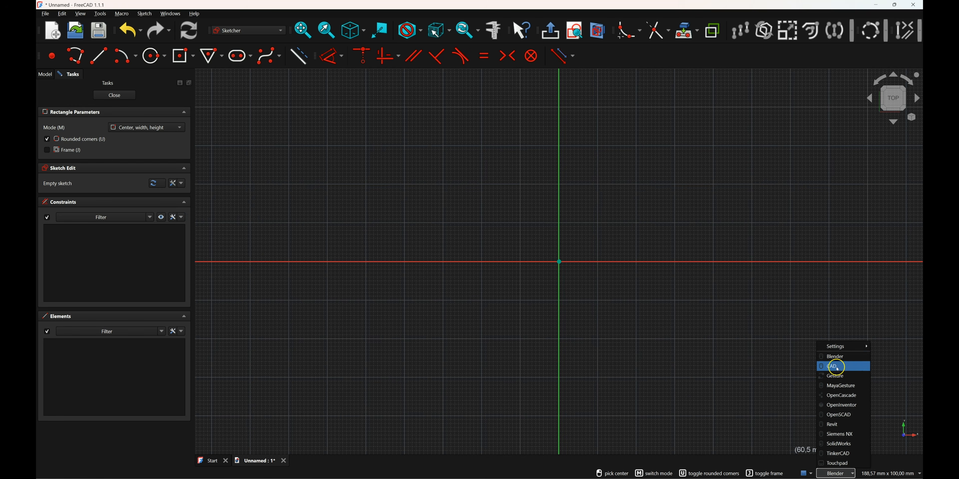
pyautogui.click(839, 359)
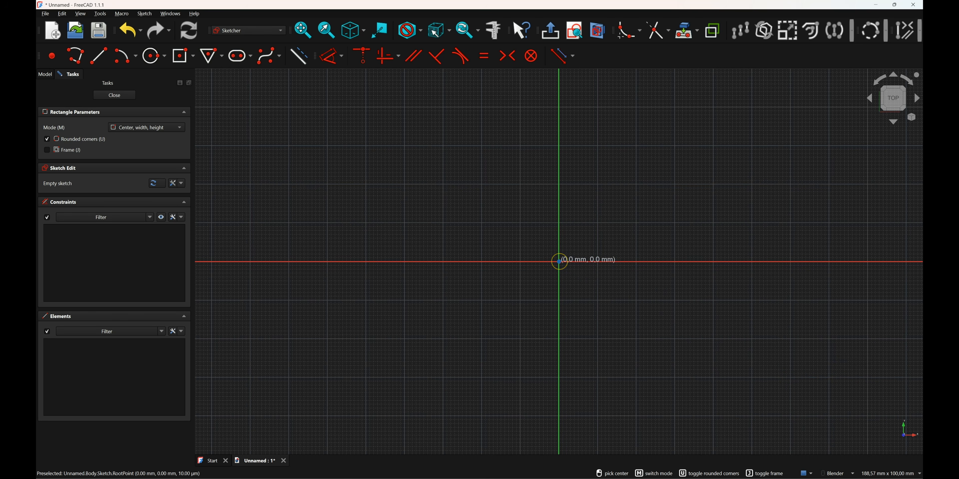
# Draw the rounded rectangle centred on the origin, 100 mm wide and 70 mm high, with a 10 mm corner radius.
pyautogui.click(559, 262)
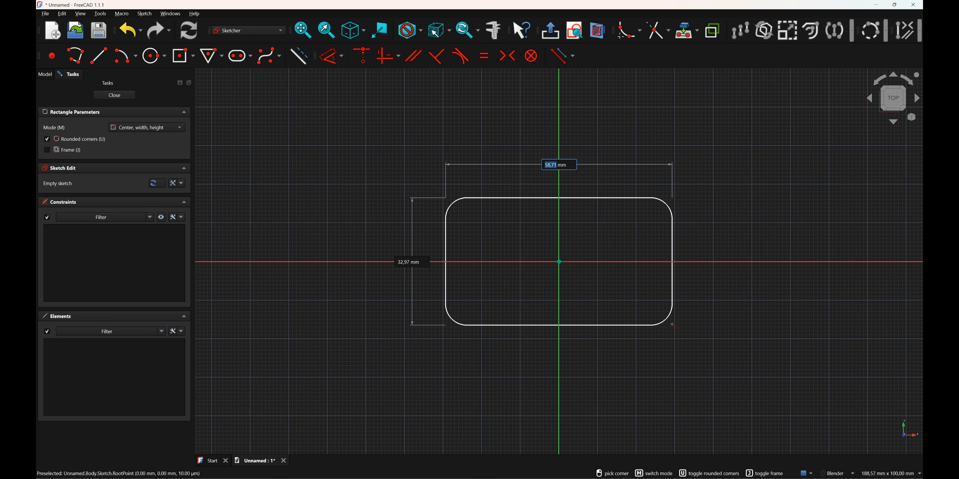
pyautogui.write('100')
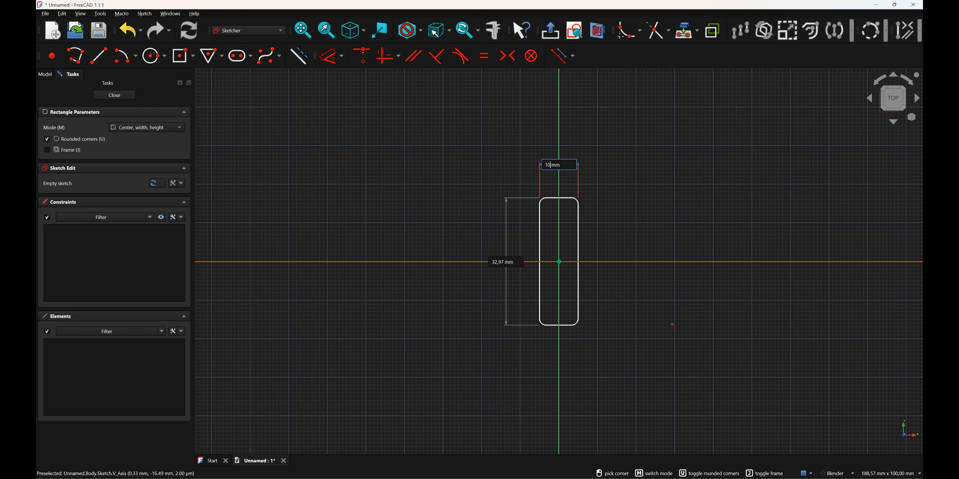
pyautogui.press('Tab')
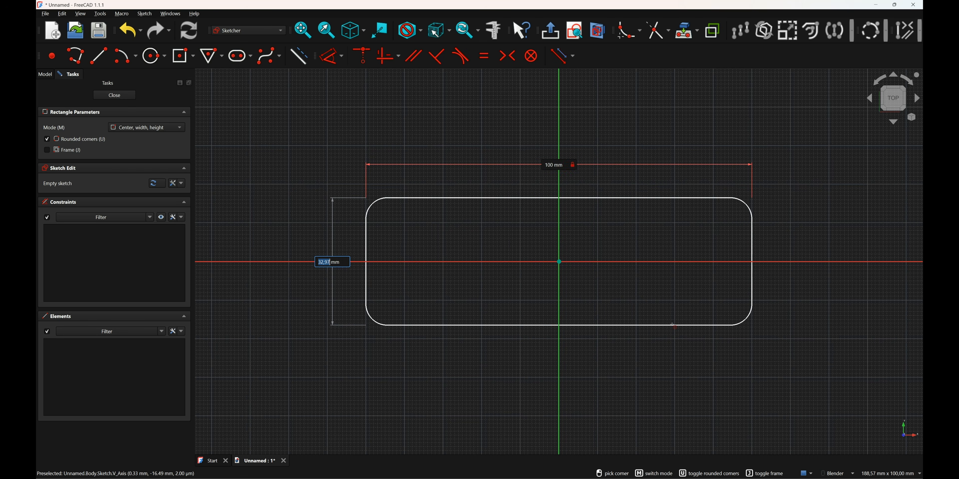
pyautogui.write('70')
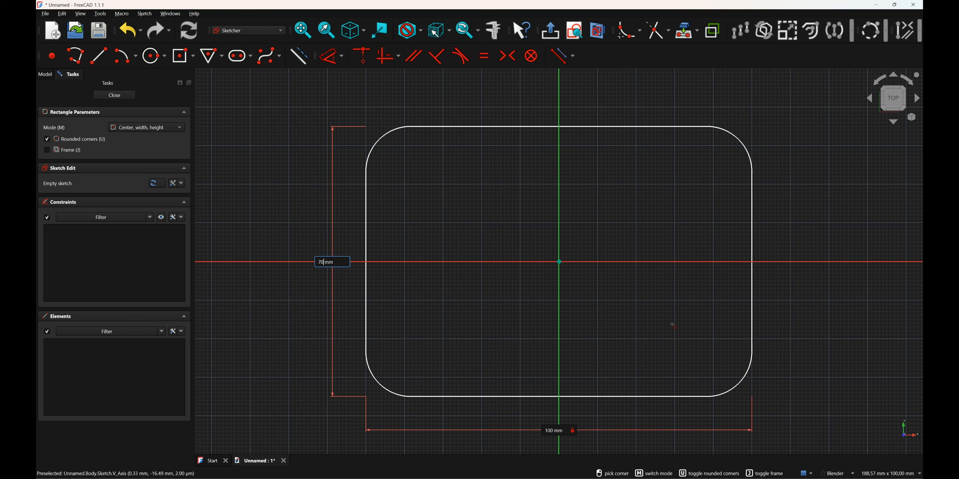
pyautogui.press('Return')
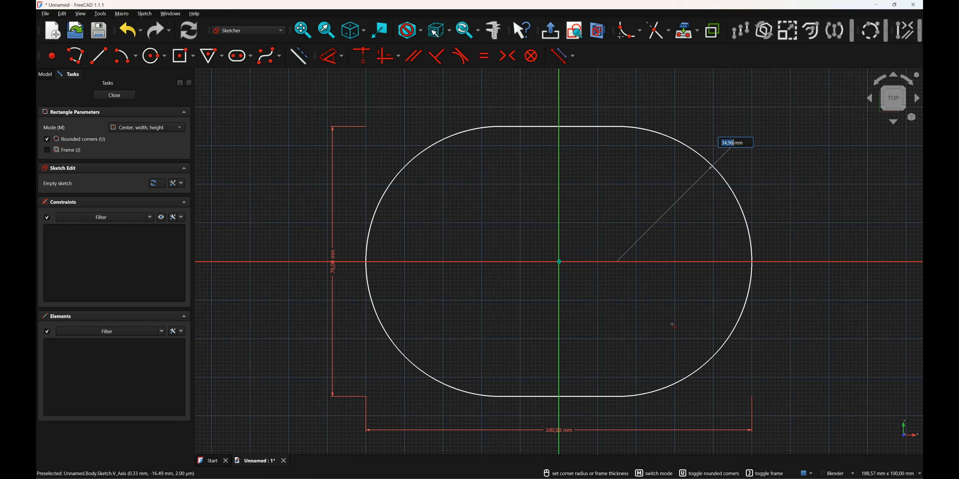
pyautogui.write('10')
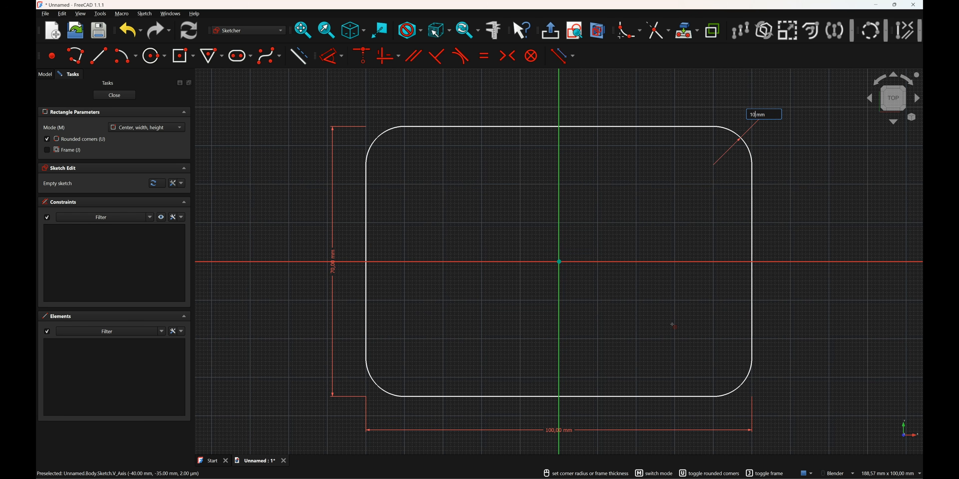
pyautogui.press('Return')
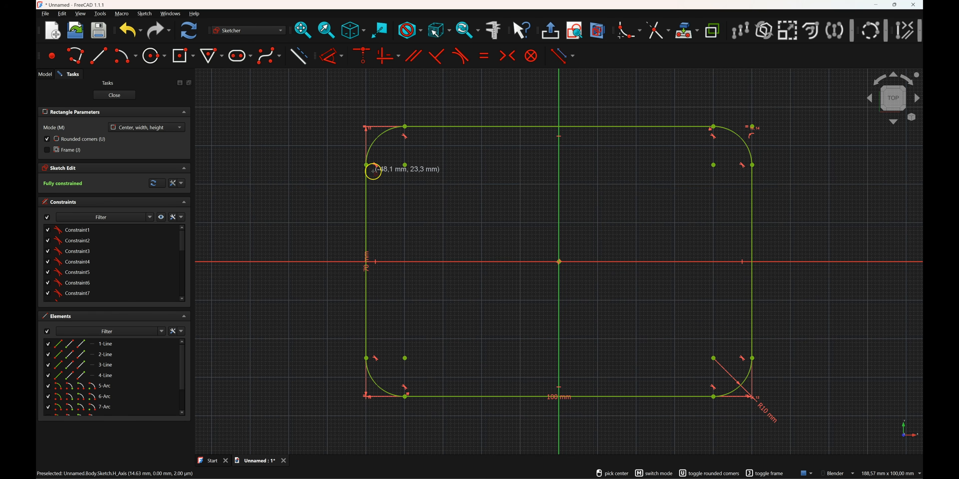
# Draw a 10 mm diameter circle centred on the centre point of the rectangle's upper-left corner arc.
pyautogui.click(153, 56)
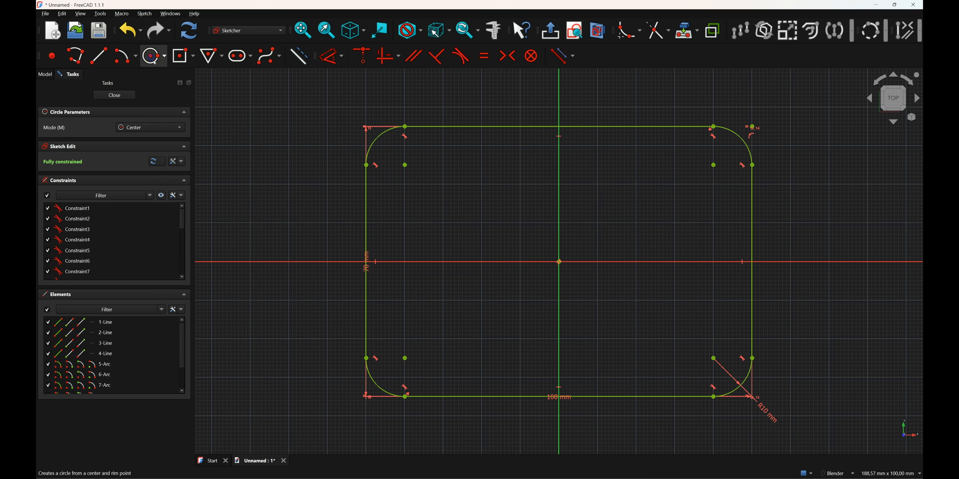
pyautogui.click(405, 165)
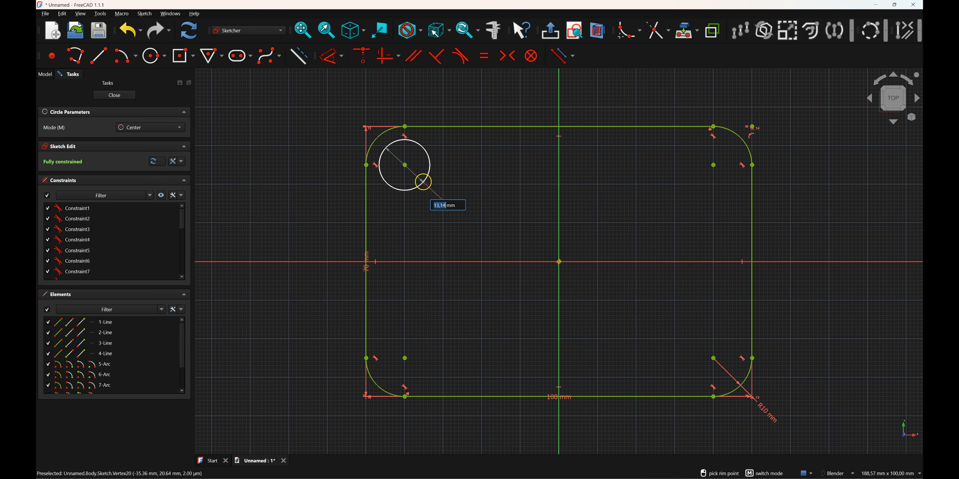
pyautogui.write('10')
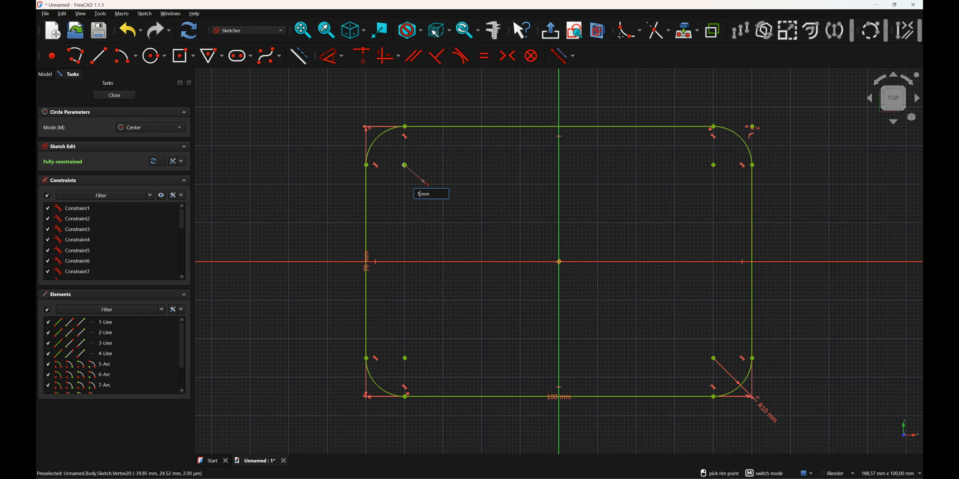
pyautogui.press('Return')
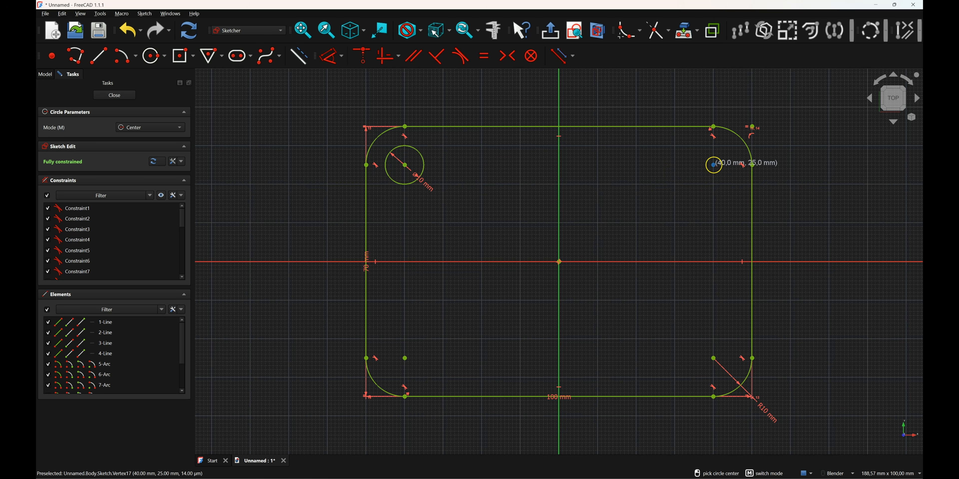
# Draw a circle about 15 mm in diameter on the upper-right corner arc's centre and two smaller freehand circles near the lower corners.
pyautogui.click(714, 164)
pyautogui.click(714, 193)
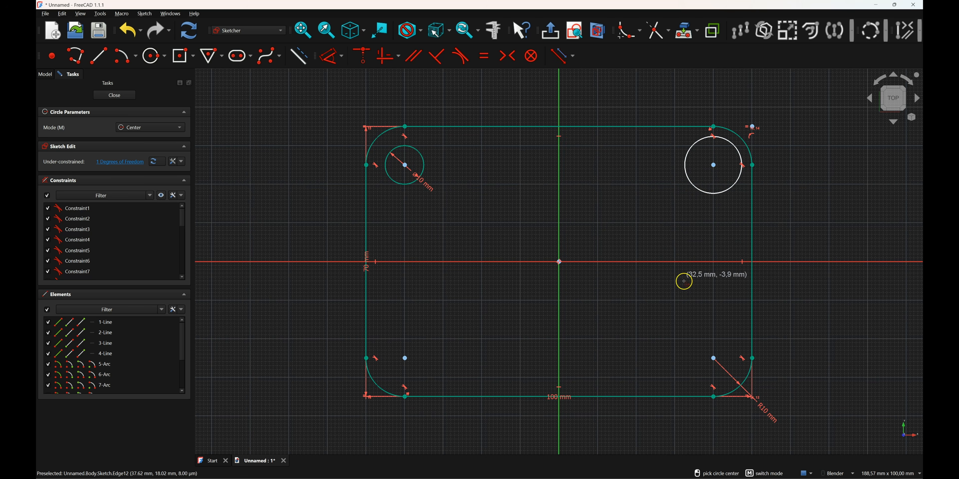
pyautogui.click(669, 332)
pyautogui.click(673, 345)
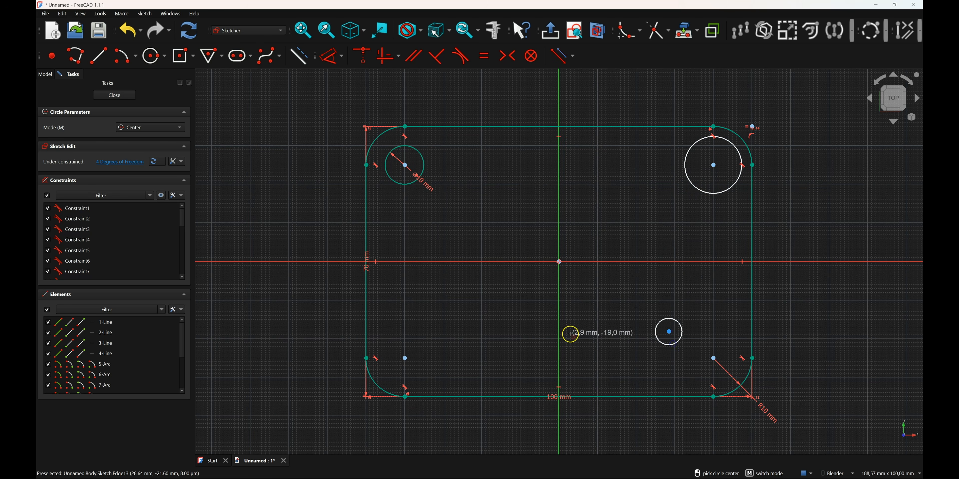
pyautogui.click(454, 325)
pyautogui.click(463, 340)
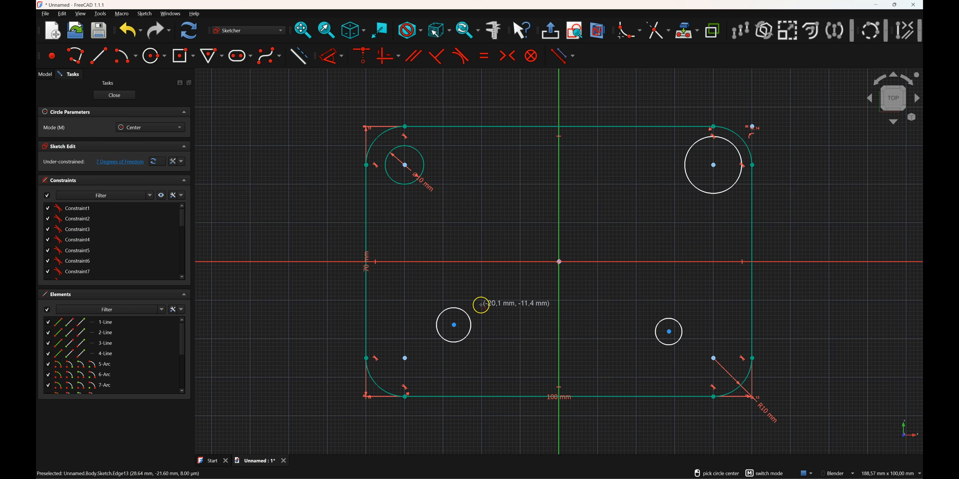
pyautogui.press('Escape')
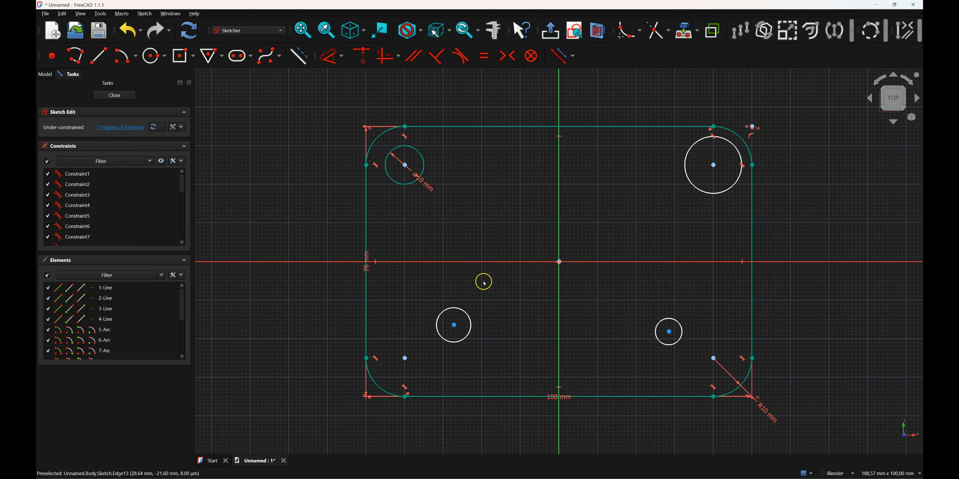
# Make the centres of the two lower circles coincident with the centre points of the nearest lower corner arcs.
pyautogui.click(670, 332)
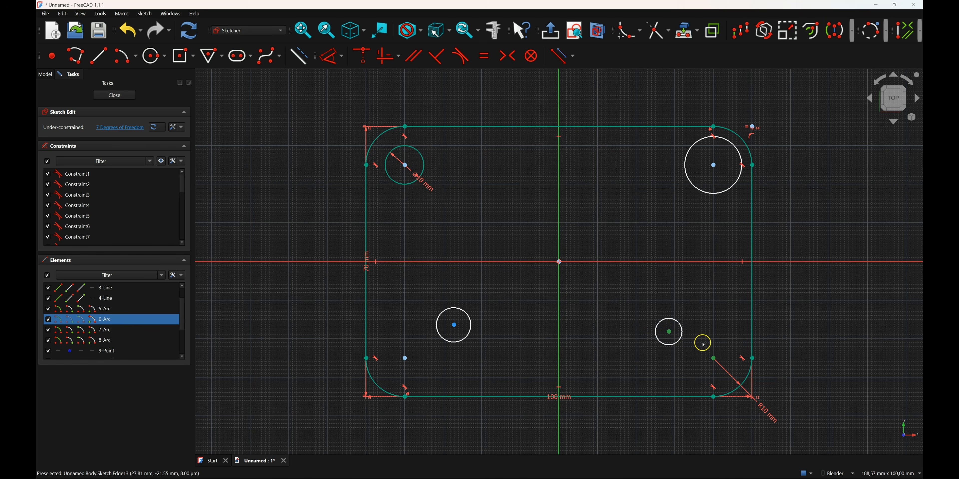
pyautogui.click(367, 60)
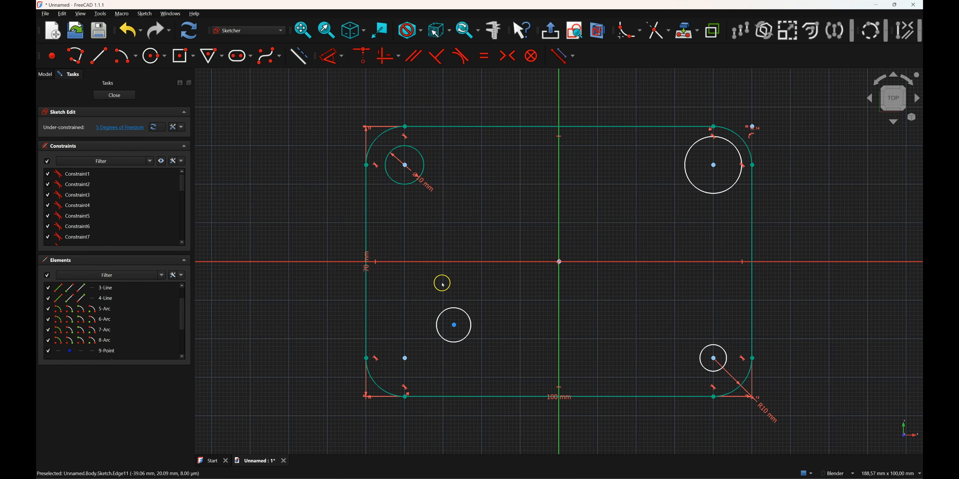
pyautogui.click(455, 324)
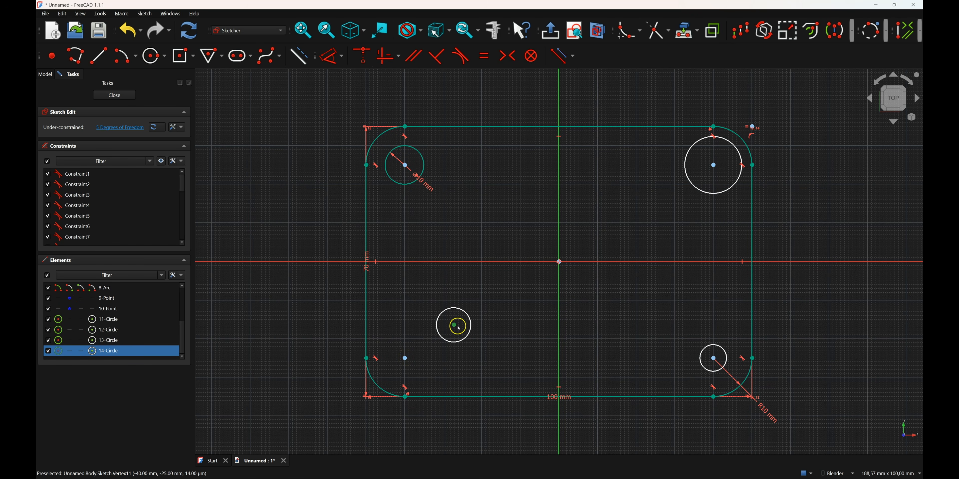
pyautogui.click(405, 359)
pyautogui.click(361, 57)
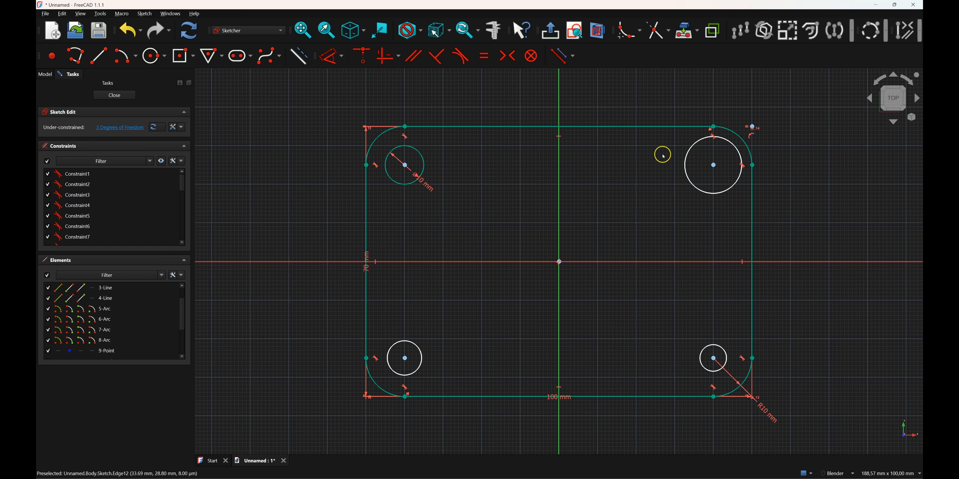
# Dimension the upper-right, lower-right and lower-left corner circles with a diameter of 10 mm each.
pyautogui.click(330, 56)
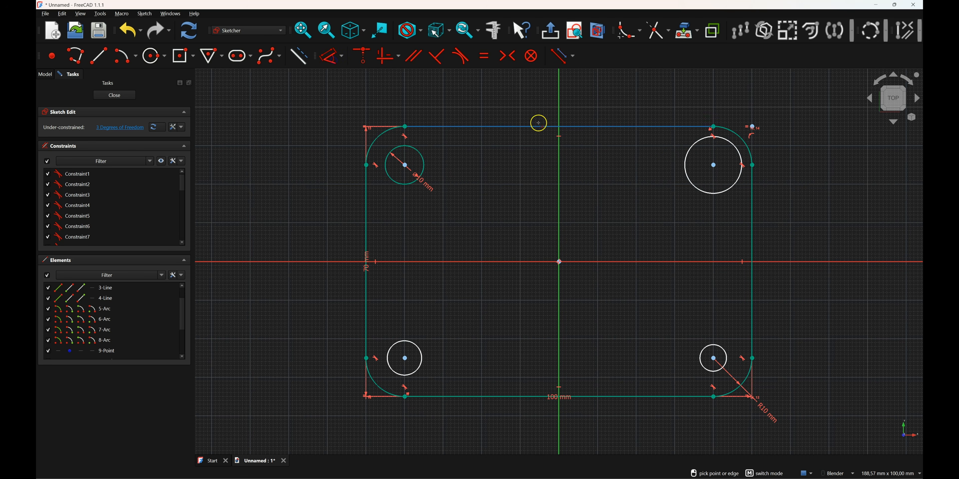
pyautogui.click(689, 153)
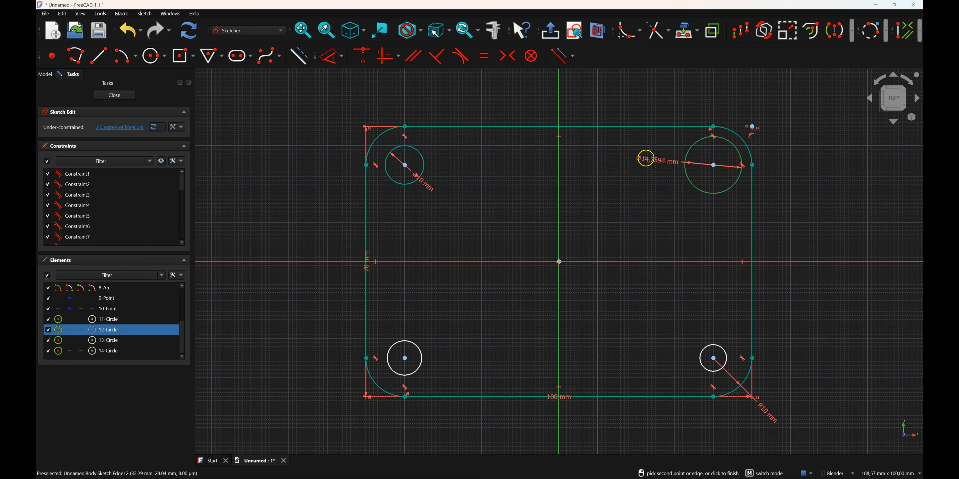
pyautogui.click(645, 158)
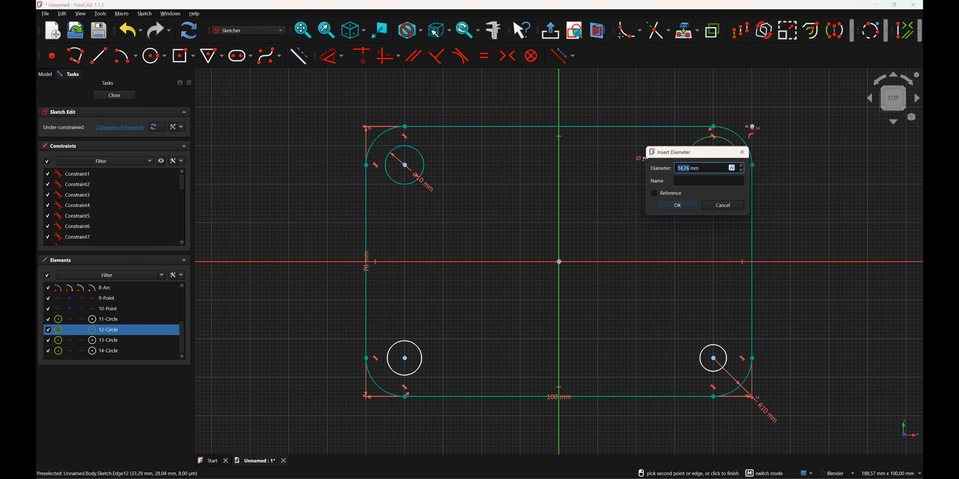
pyautogui.write('0')
pyautogui.press('Return')
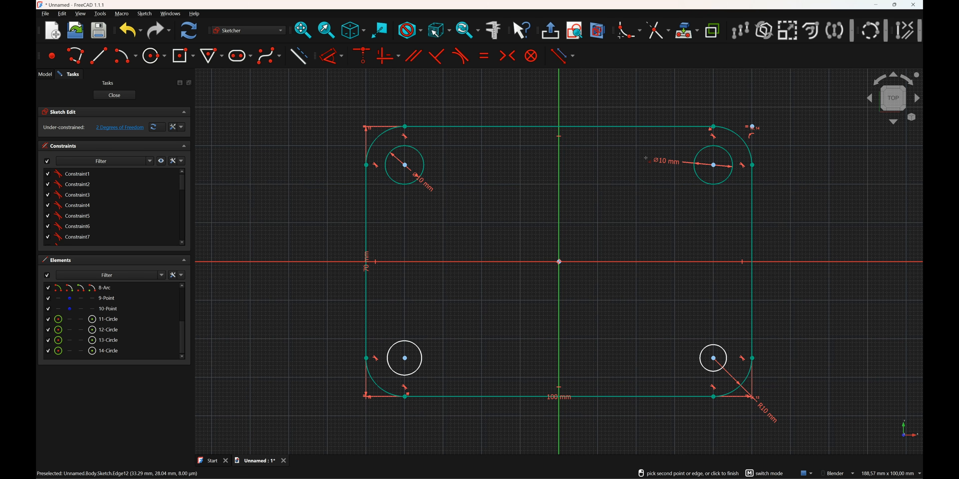
pyautogui.click(704, 345)
pyautogui.press('Return')
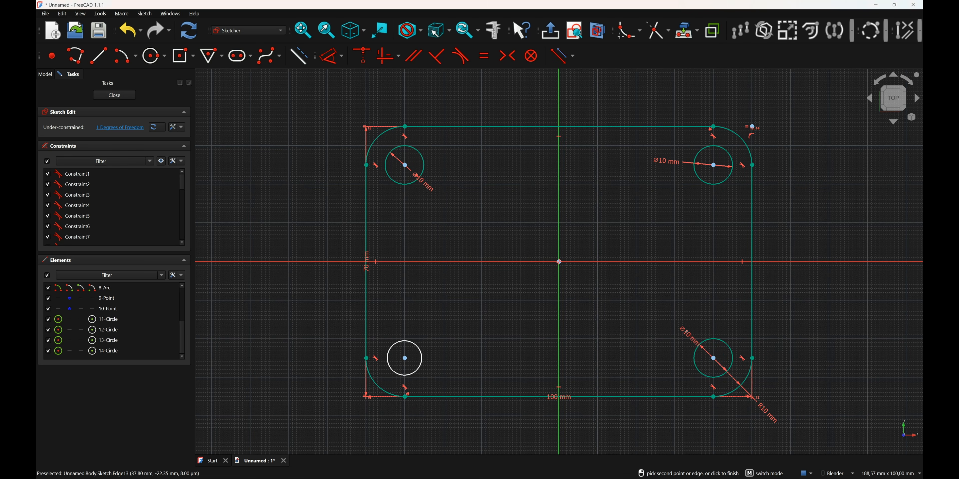
pyautogui.click(422, 354)
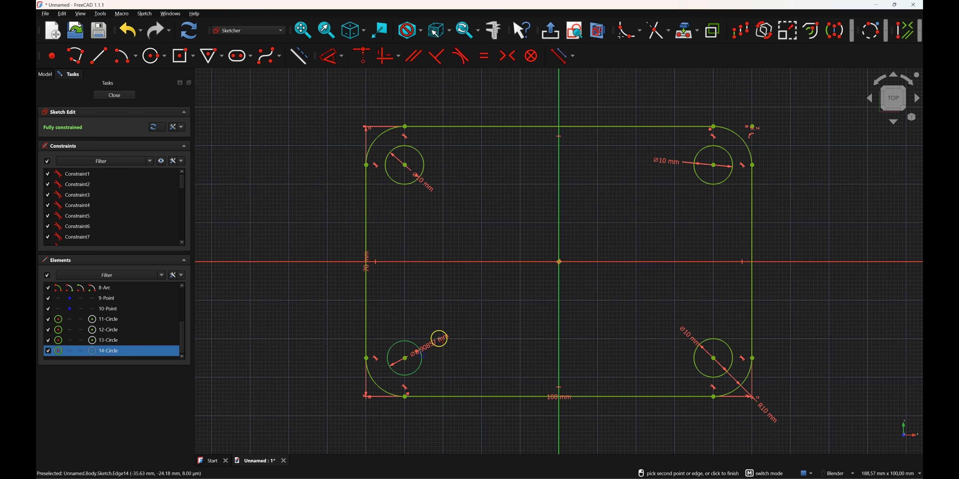
pyautogui.write('10')
pyautogui.press('Return')
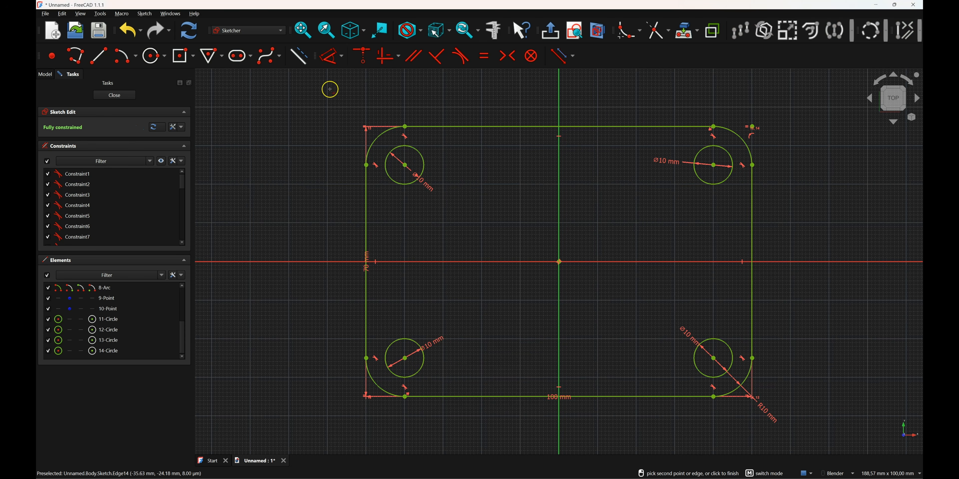
pyautogui.click(341, 64)
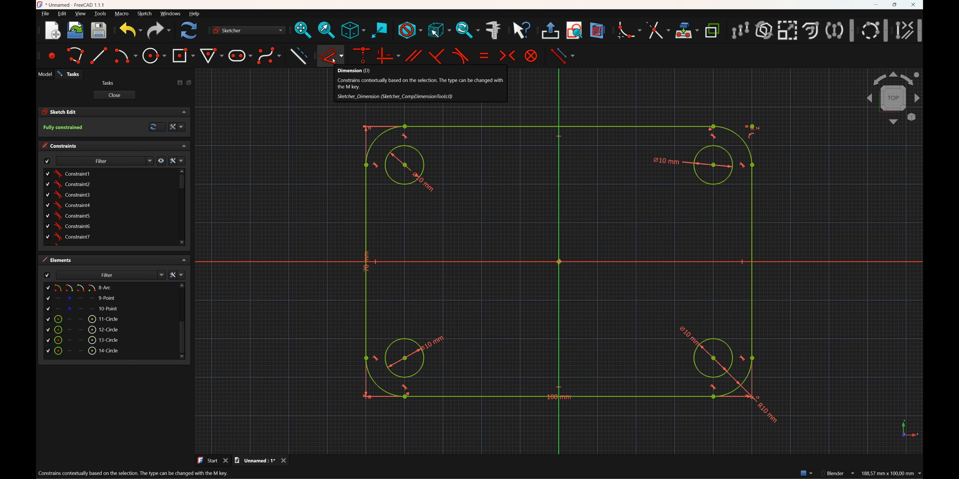
pyautogui.click(341, 57)
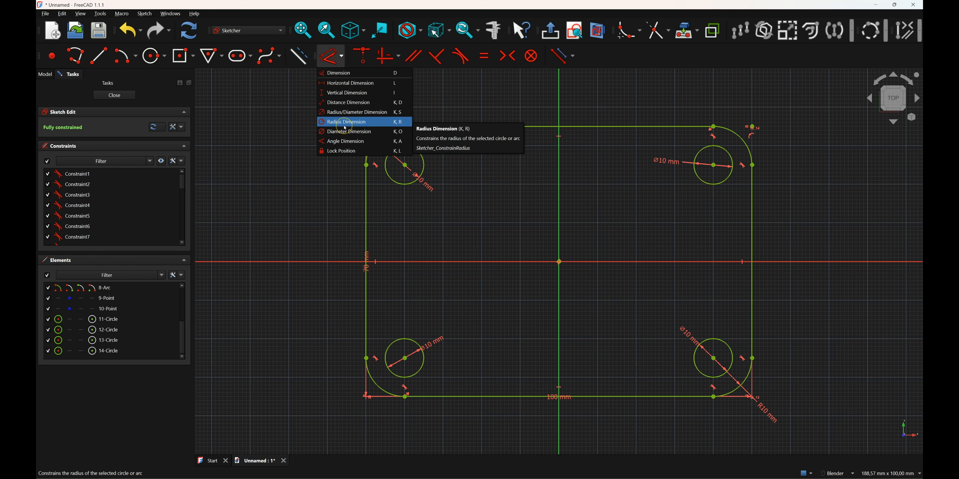
pyautogui.click(324, 151)
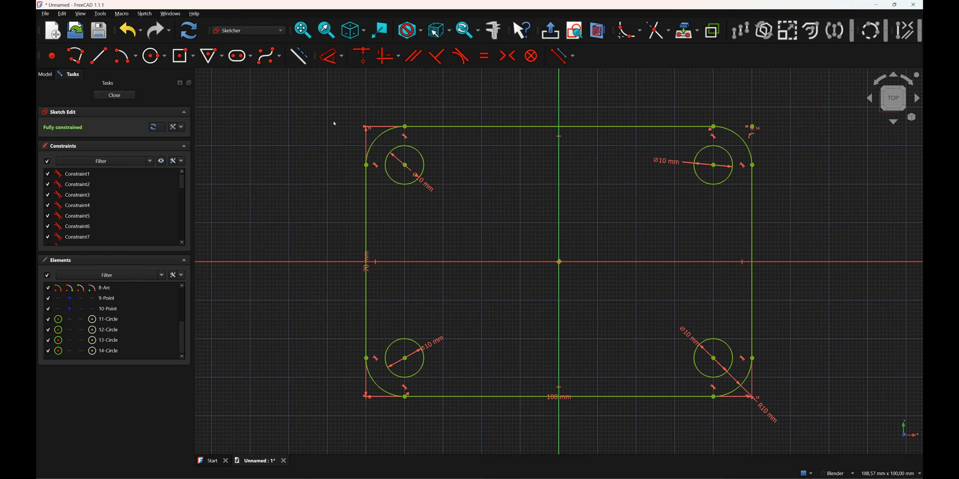
pyautogui.click(465, 157)
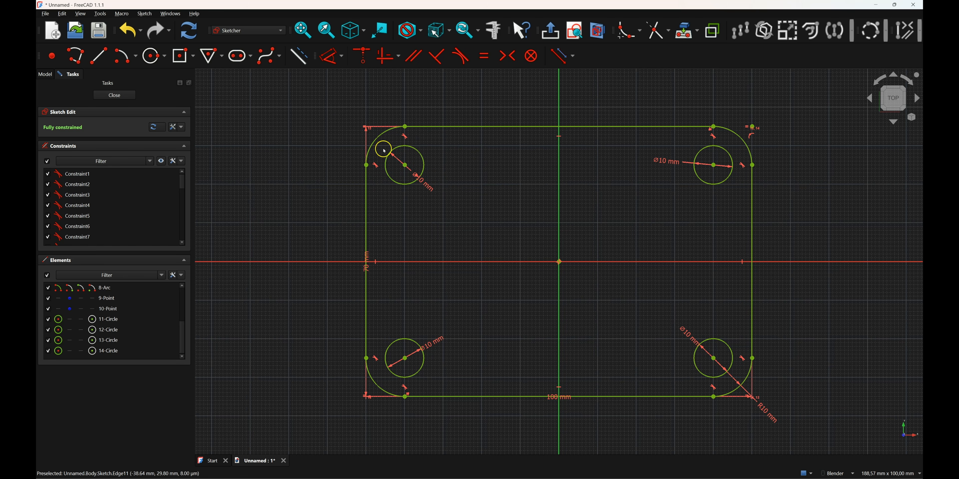
# Move the diameter label of the upper-left corner circle slightly outward and set its diameter to 8 mm.
pyautogui.click(448, 178)
pyautogui.click(452, 187)
pyautogui.click(436, 193)
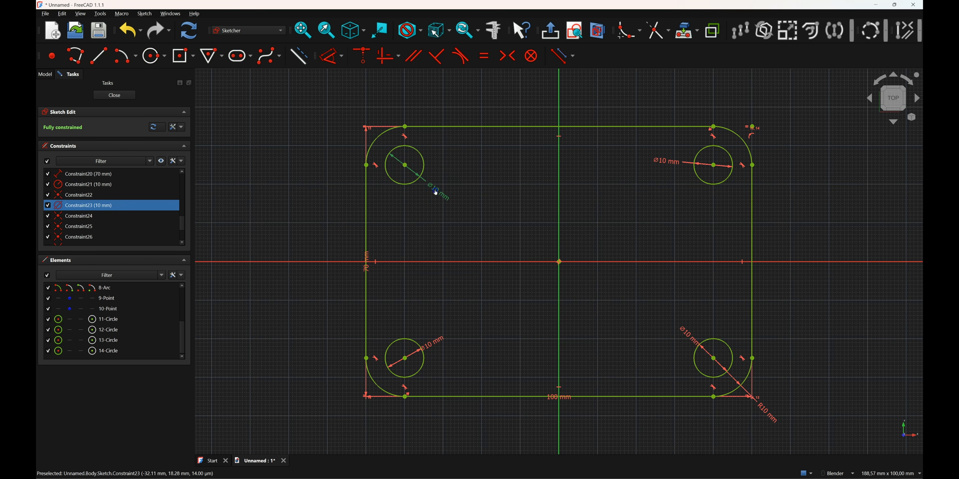
pyautogui.doubleClick(435, 192)
pyautogui.write('8')
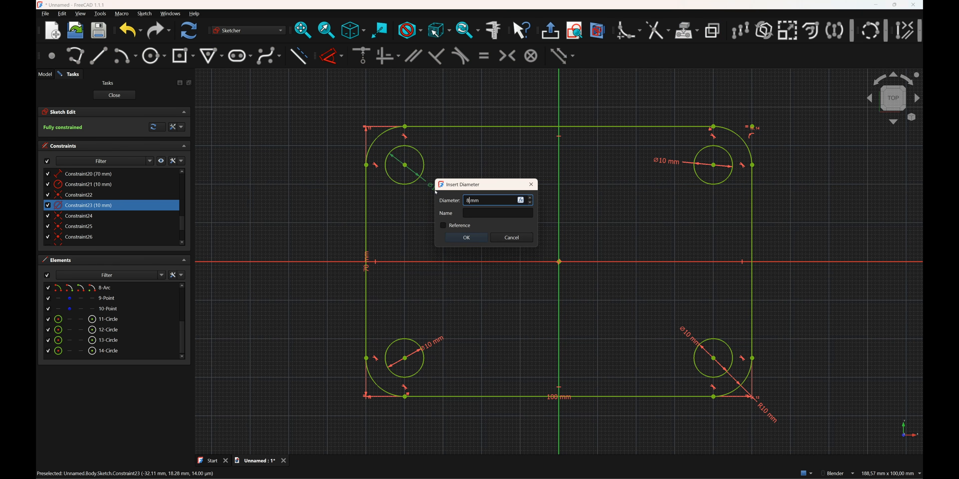
pyautogui.press('Return')
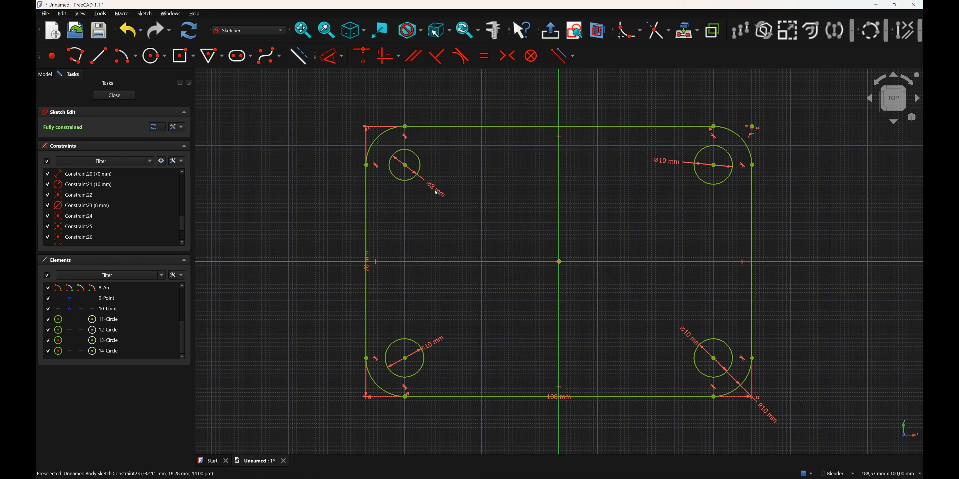
# Set the diameter of the upper-right corner circle to 8 mm.
pyautogui.doubleClick(663, 162)
pyautogui.write('8')
pyautogui.press('Return')
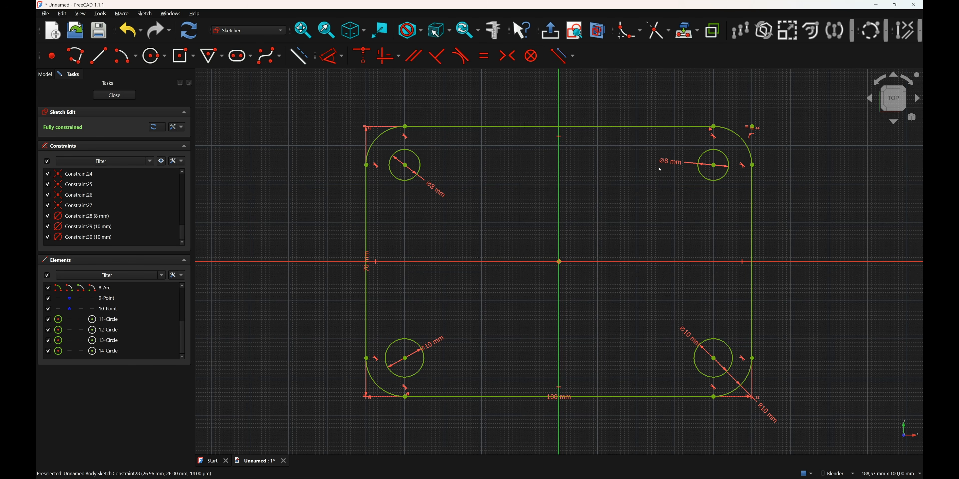
# Delete the diameter dimensions of the upper-right, lower-right and lower-left corner circles.
pyautogui.click(659, 169)
pyautogui.click(661, 164)
pyautogui.press('Delete')
pyautogui.click(669, 189)
pyautogui.click(683, 330)
pyautogui.press('Delete')
pyautogui.click(437, 341)
pyautogui.press('Delete')
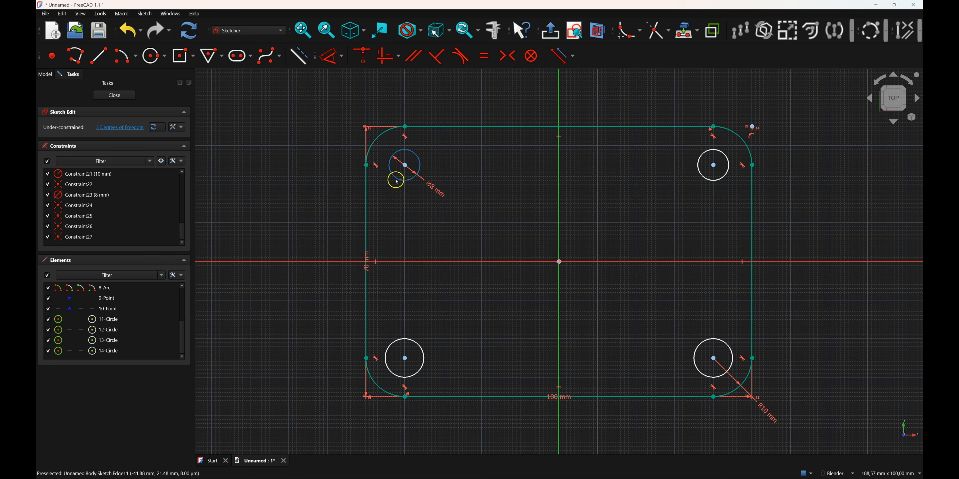
# Apply an equal constraint to all four corner circles, starting from the dimensioned upper-left one.
pyautogui.click(410, 180)
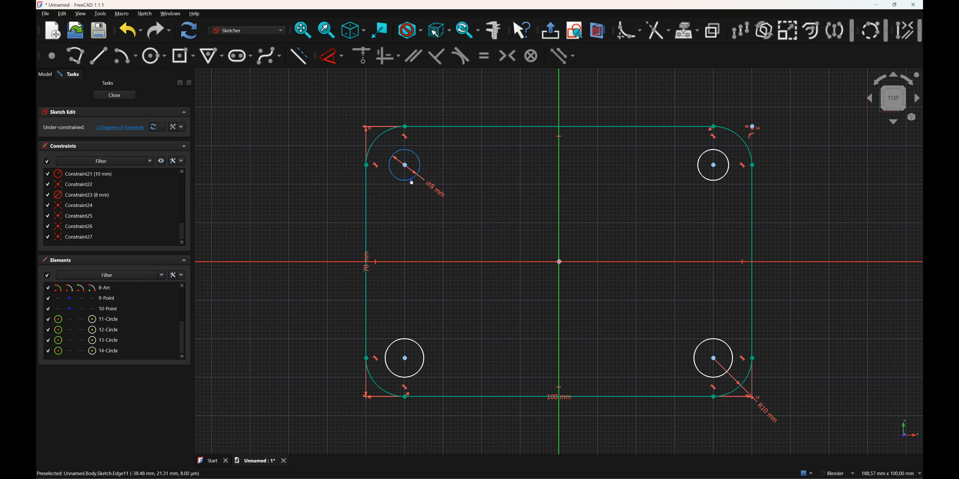
pyautogui.click(712, 182)
pyautogui.click(704, 339)
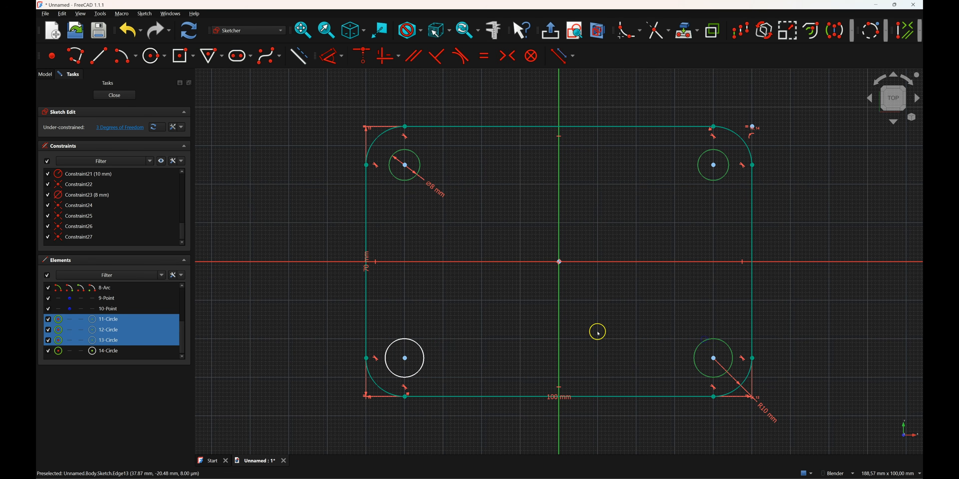
pyautogui.click(422, 366)
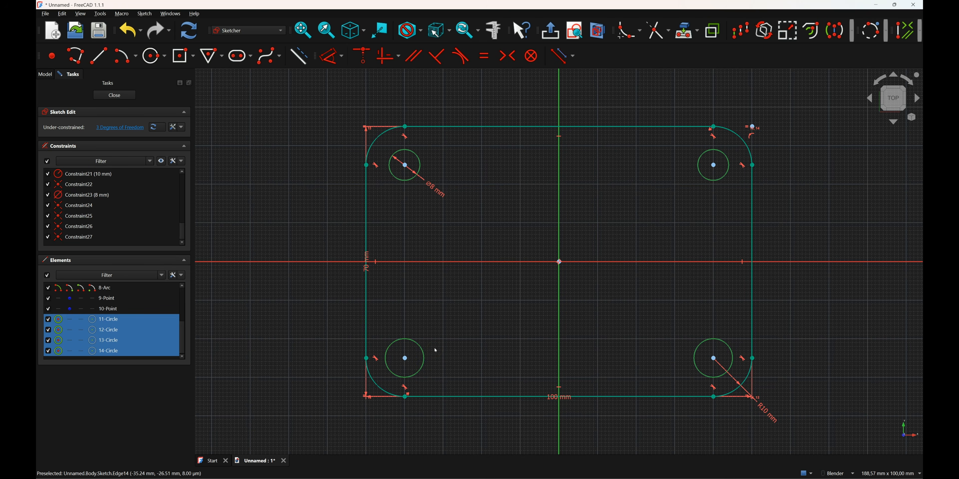
pyautogui.click(486, 63)
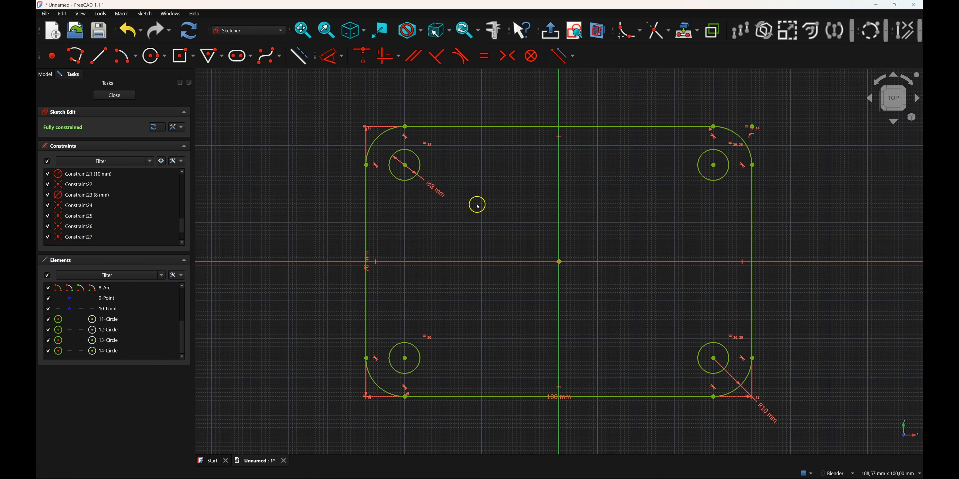
# Test the linked corner circles by setting the upper-left circle's diameter to 10 mm and back to 8 mm.
pyautogui.doubleClick(434, 189)
pyautogui.write('10')
pyautogui.press('Return')
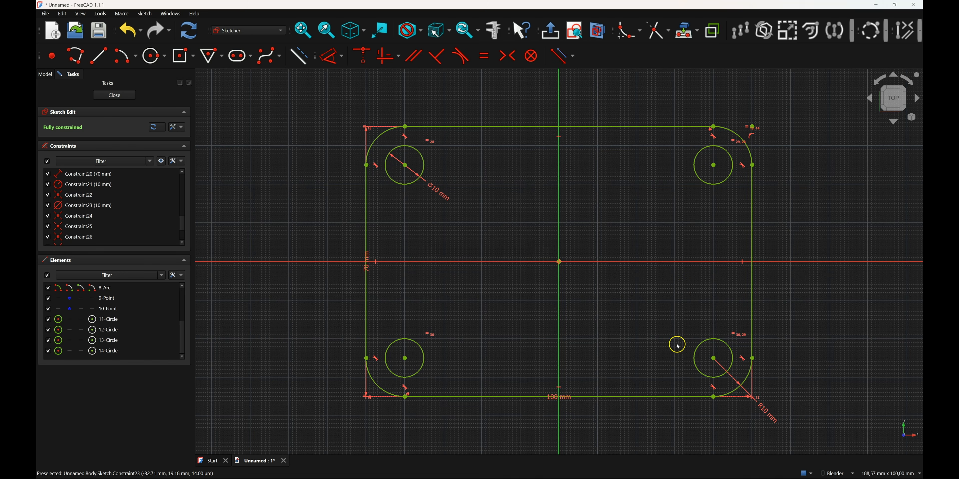
pyautogui.doubleClick(437, 194)
pyautogui.write('8')
pyautogui.press('Return')
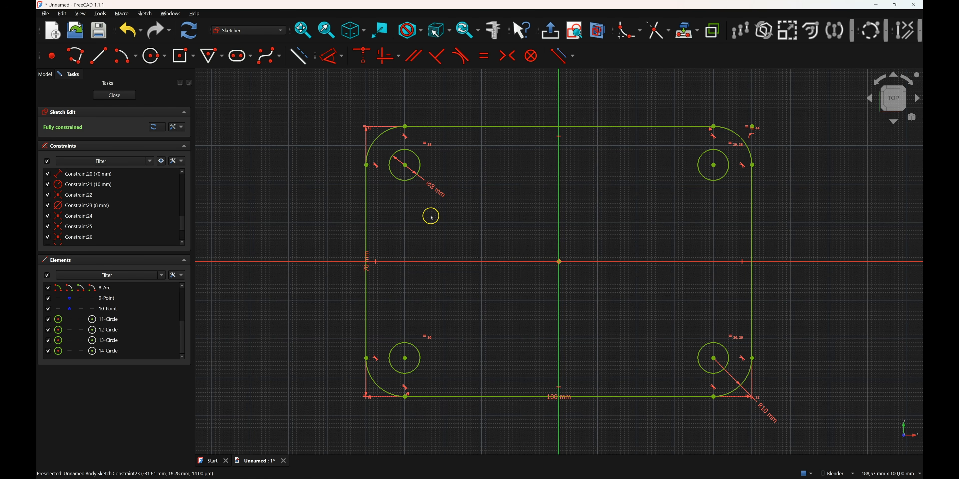
# Draw a 30 mm diameter circle centred on the origin and close the sketch.
pyautogui.click(152, 56)
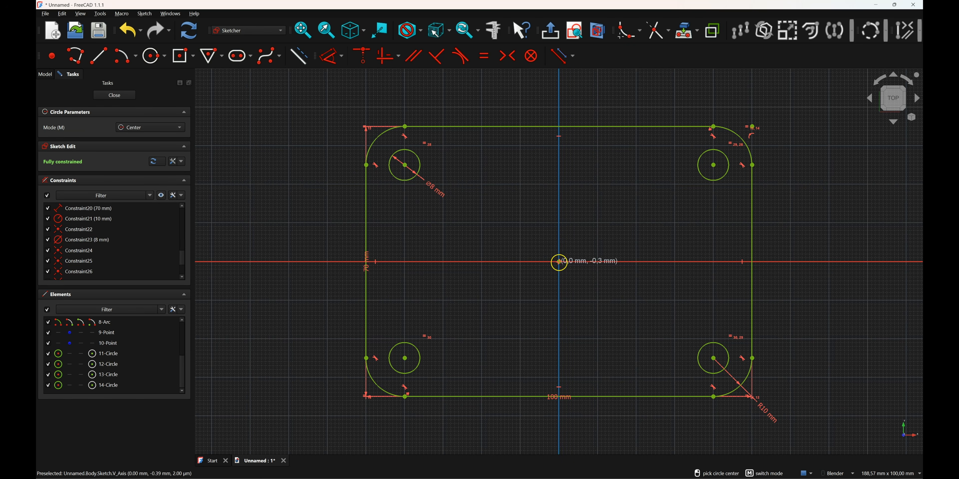
pyautogui.click(559, 262)
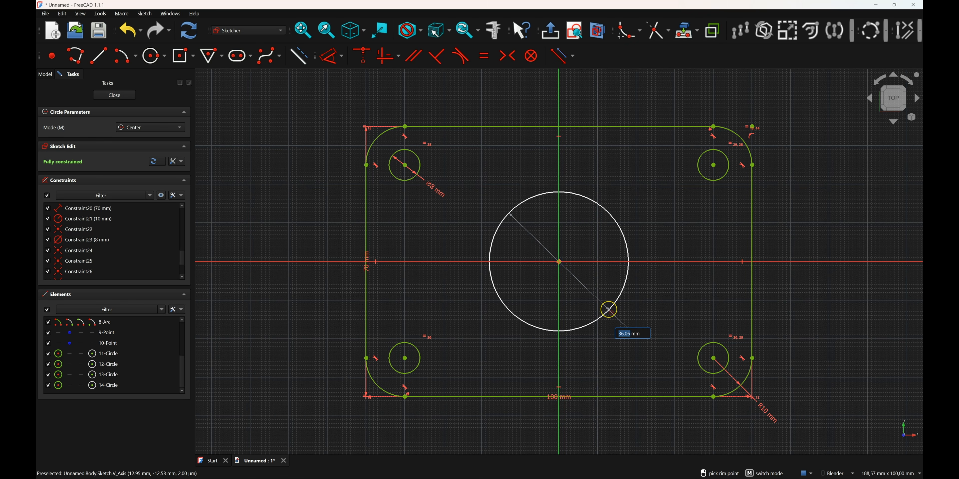
pyautogui.write('30')
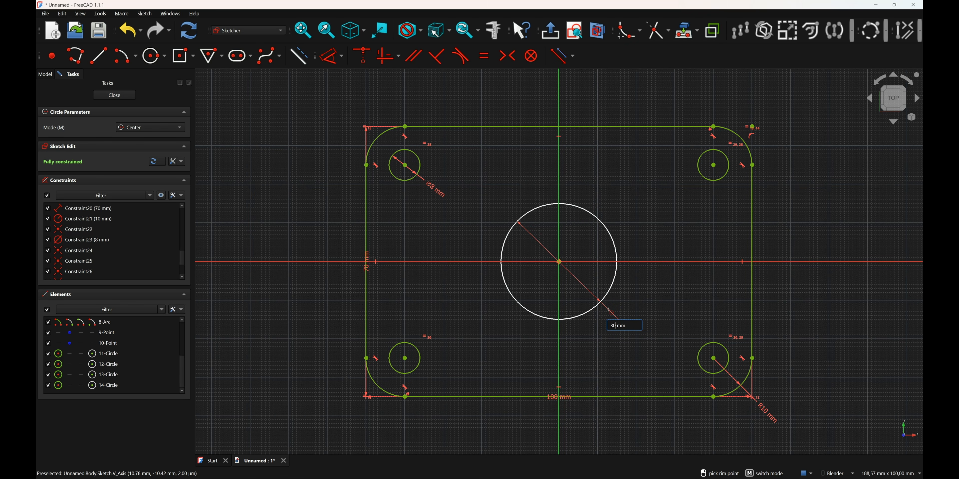
pyautogui.press('Return')
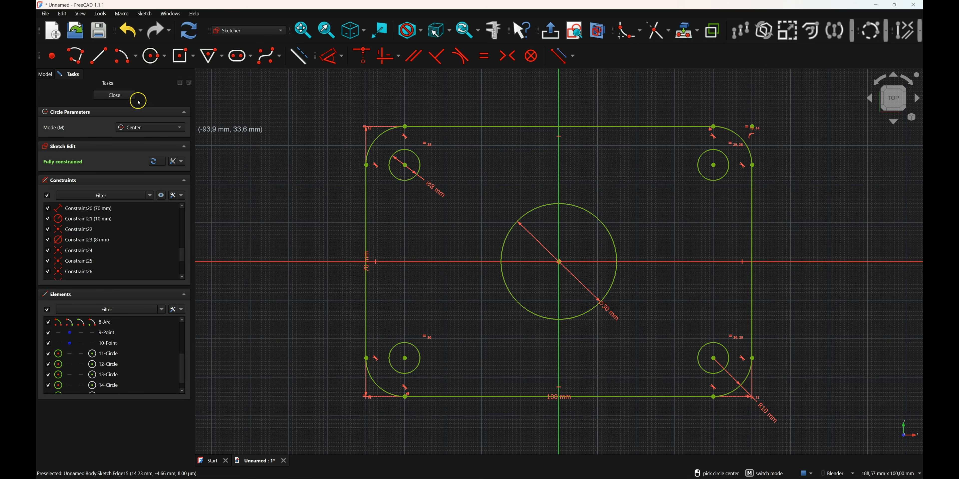
pyautogui.click(125, 96)
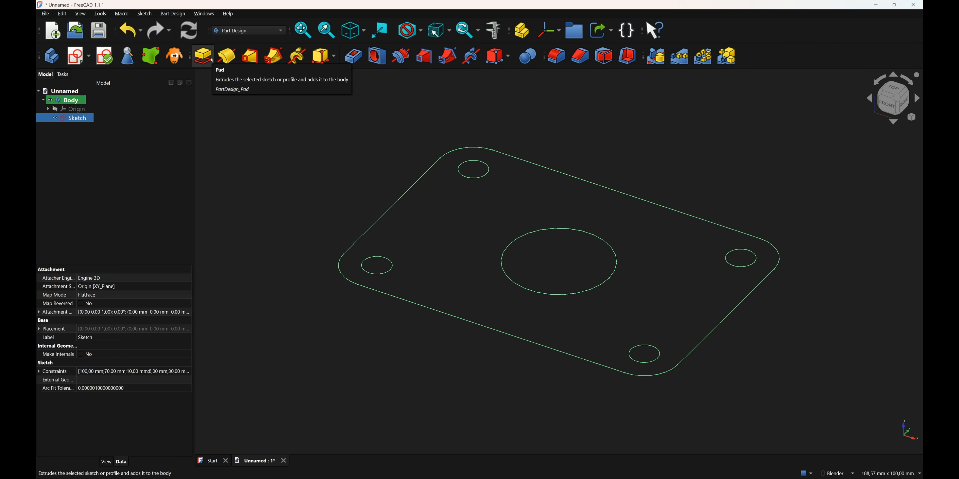
# Pad the base plate sketch one-sided with a length of 10 mm.
pyautogui.click(203, 55)
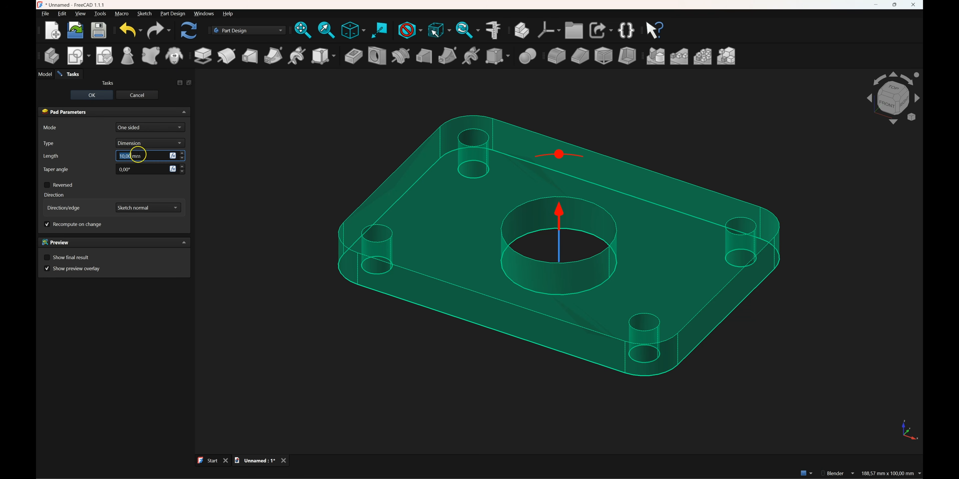
pyautogui.click(182, 154)
pyautogui.click(182, 153)
pyautogui.click(183, 153)
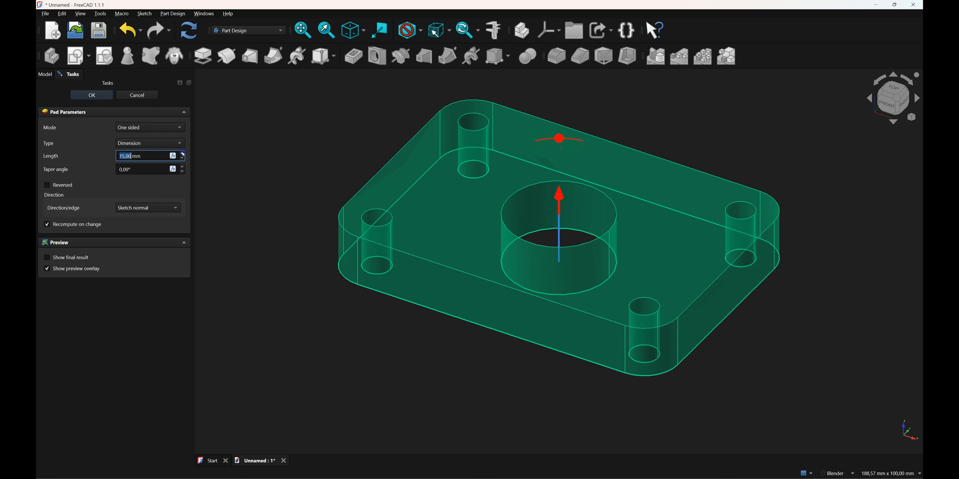
pyautogui.click(182, 160)
pyautogui.click(182, 160)
pyautogui.click(182, 160)
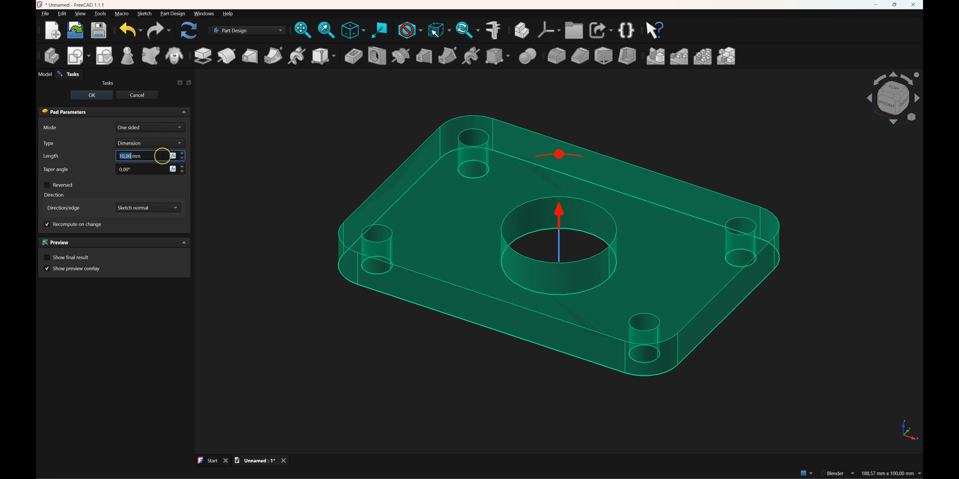
pyautogui.click(93, 95)
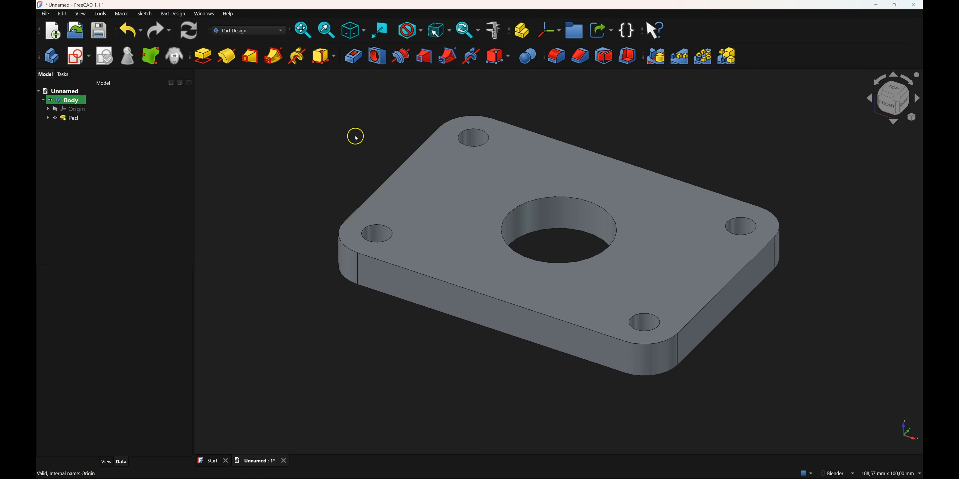
# Create a new sketch on the top face of the padded plate.
pyautogui.click(464, 197)
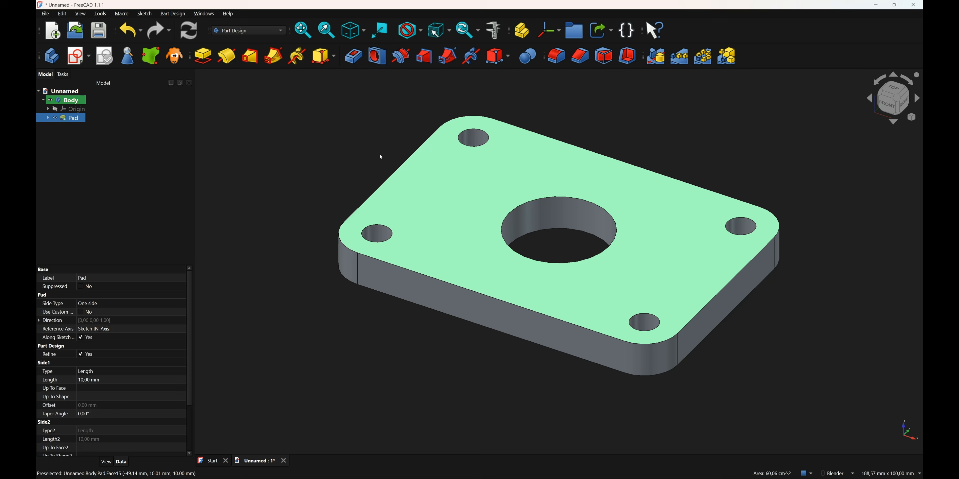
pyautogui.click(381, 157)
pyautogui.click(442, 184)
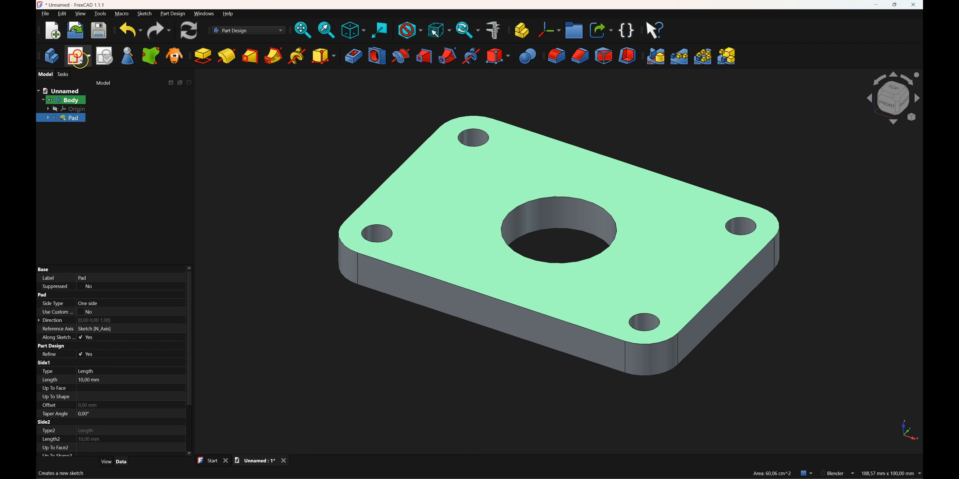
pyautogui.click(81, 62)
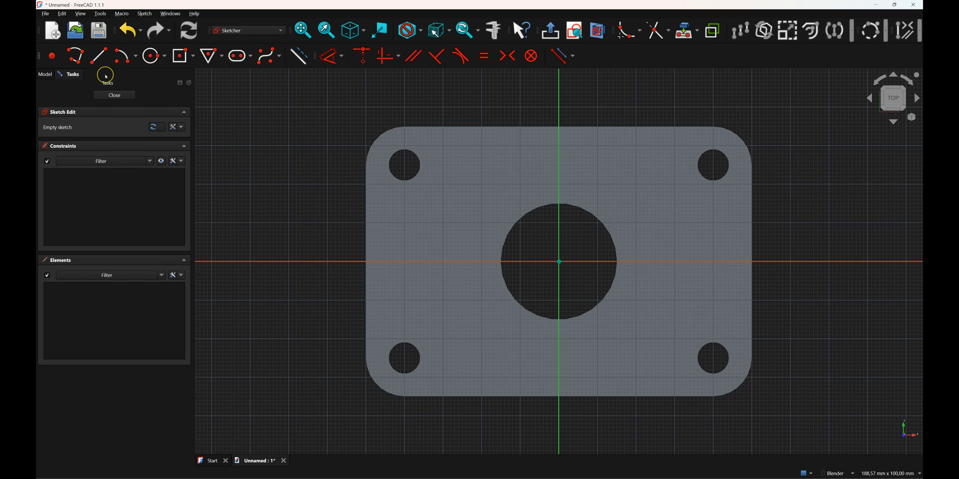
# Draw a 40 mm diameter circle centred on the origin and close the sketch.
pyautogui.click(155, 55)
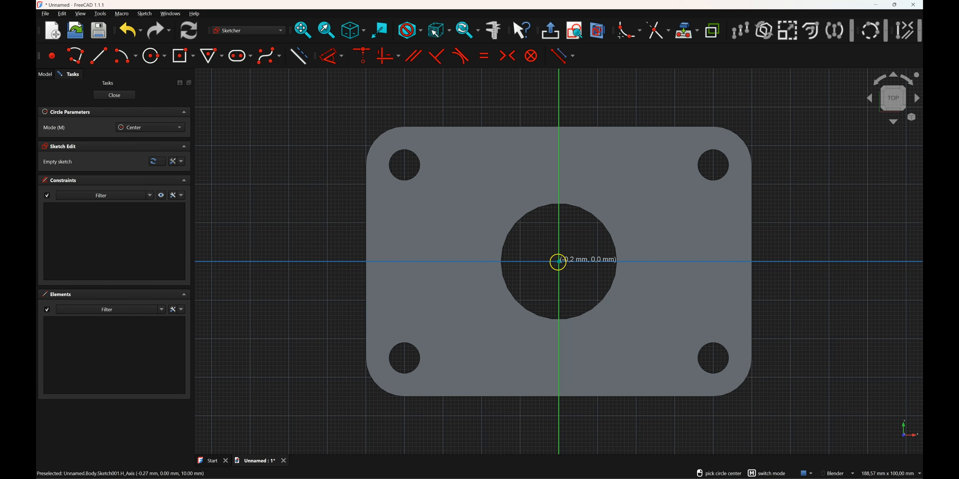
pyautogui.click(558, 262)
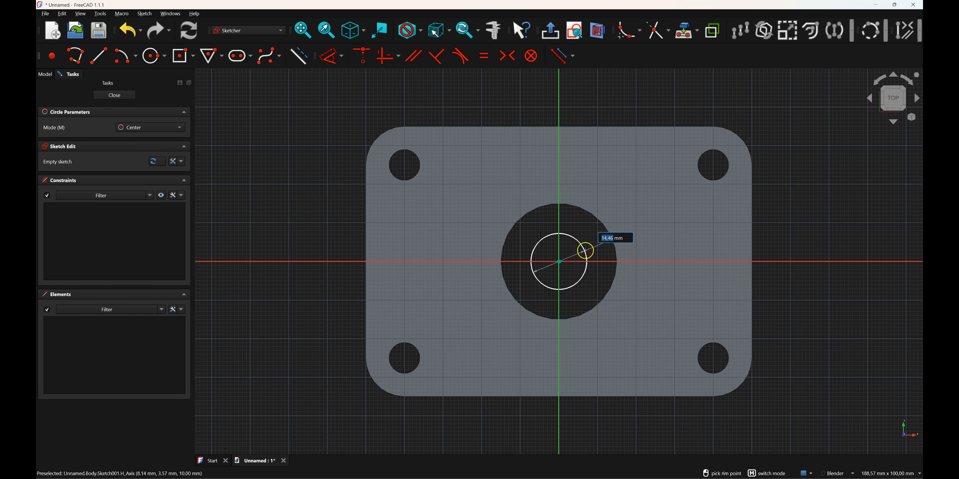
pyautogui.write('40')
pyautogui.press('Return')
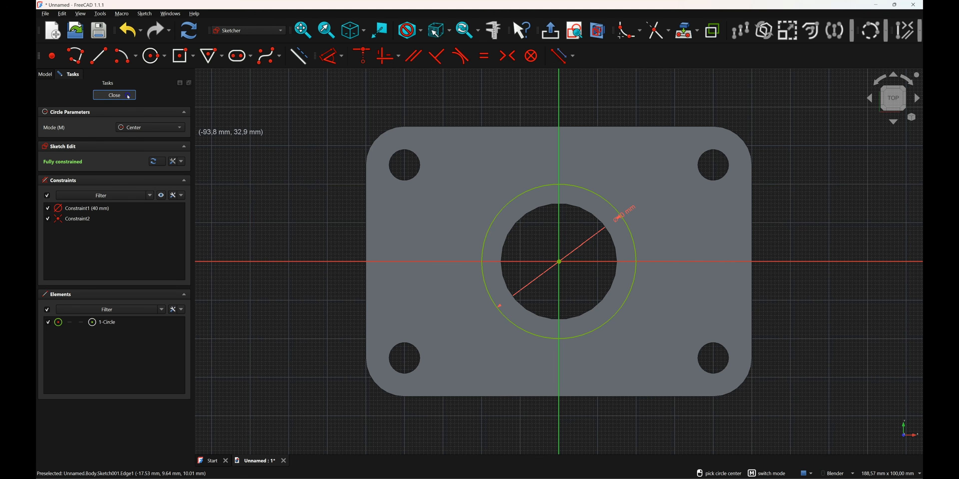
pyautogui.click(119, 96)
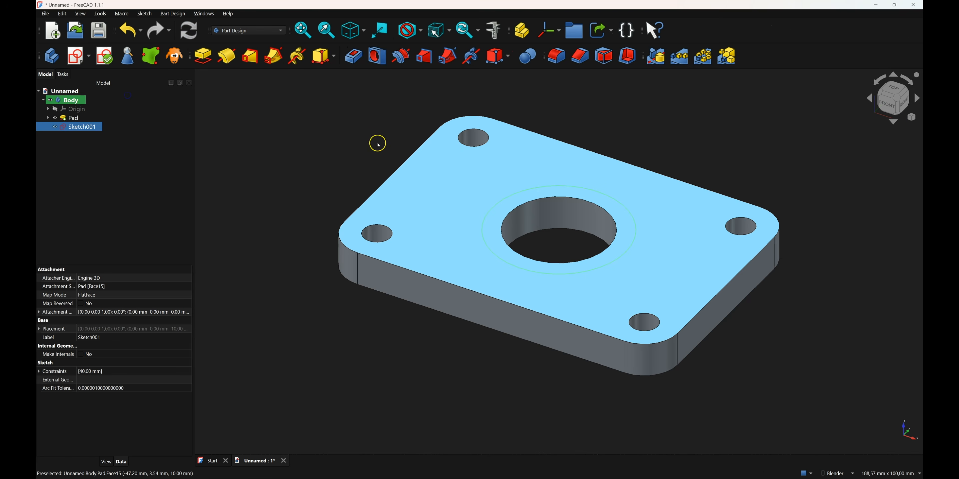
# Try padding the 40 mm circle sketch one-sided with a length of 10 mm, and undo the pad.
pyautogui.click(203, 56)
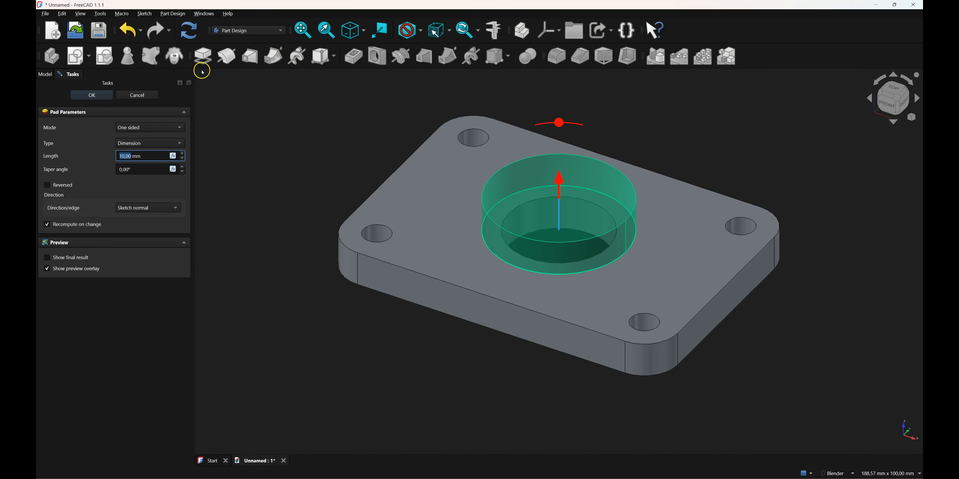
pyautogui.click(92, 95)
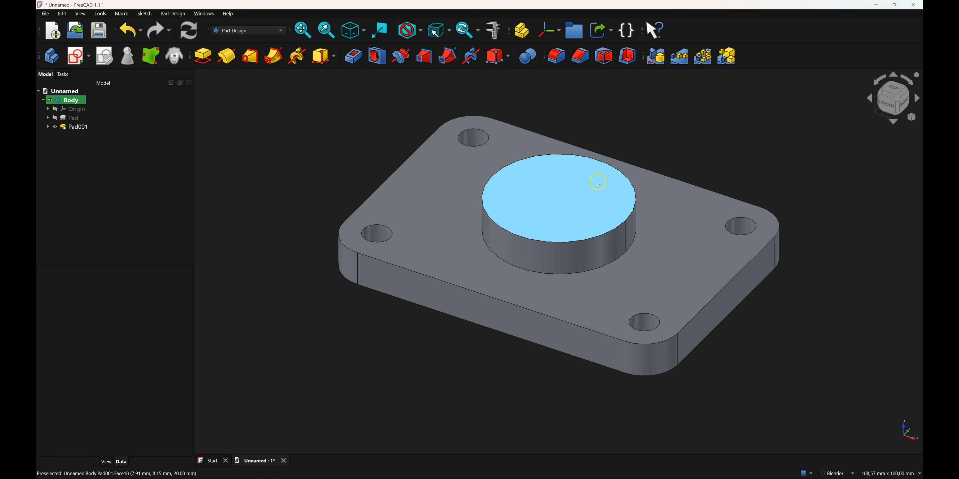
pyautogui.click(128, 31)
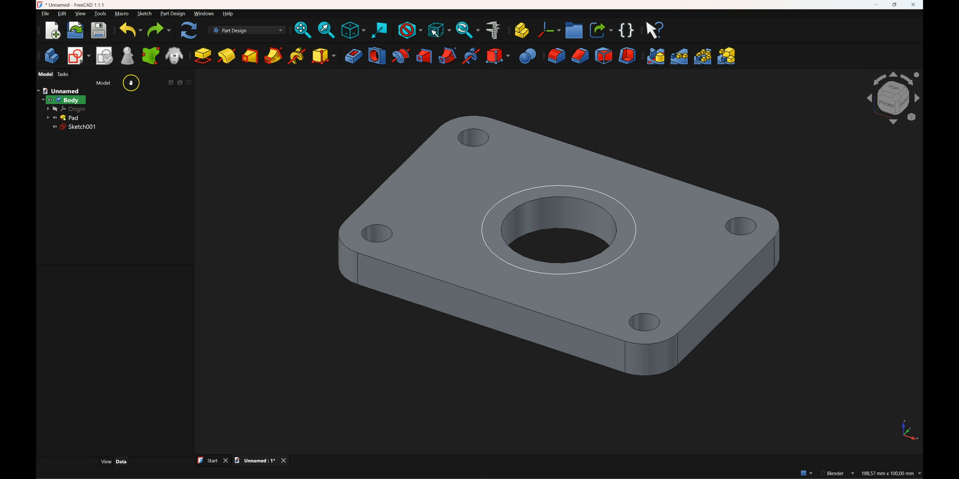
# Reopen the circle sketch, add a concentric 30 mm diameter circle centred on the origin, and close it.
pyautogui.click(81, 128)
pyautogui.doubleClick(82, 127)
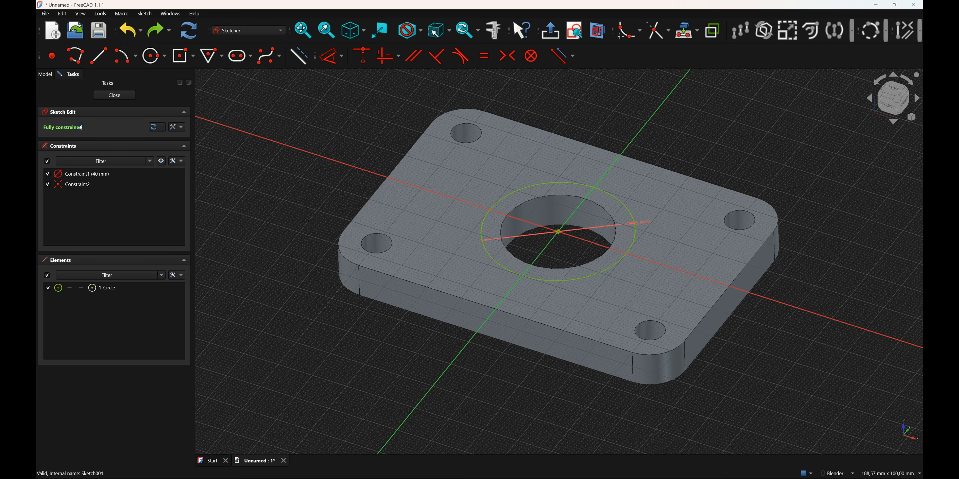
pyautogui.click(118, 184)
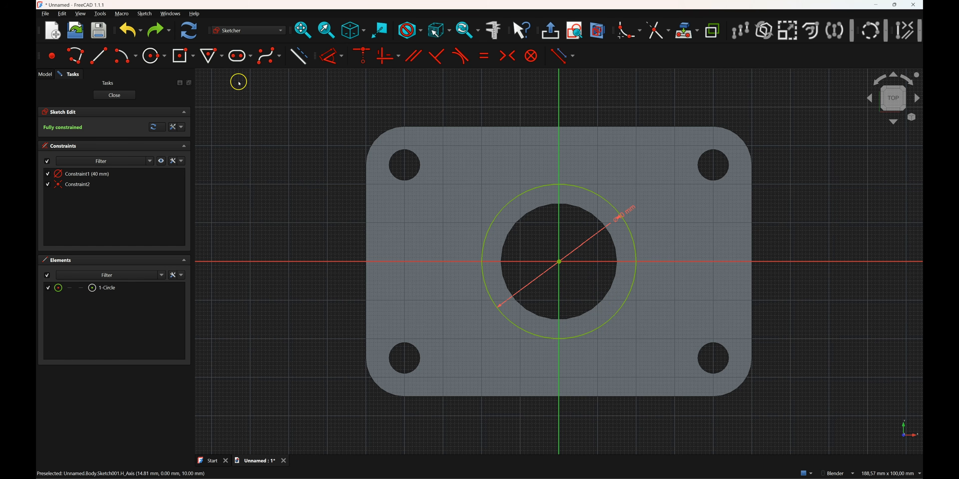
pyautogui.click(153, 56)
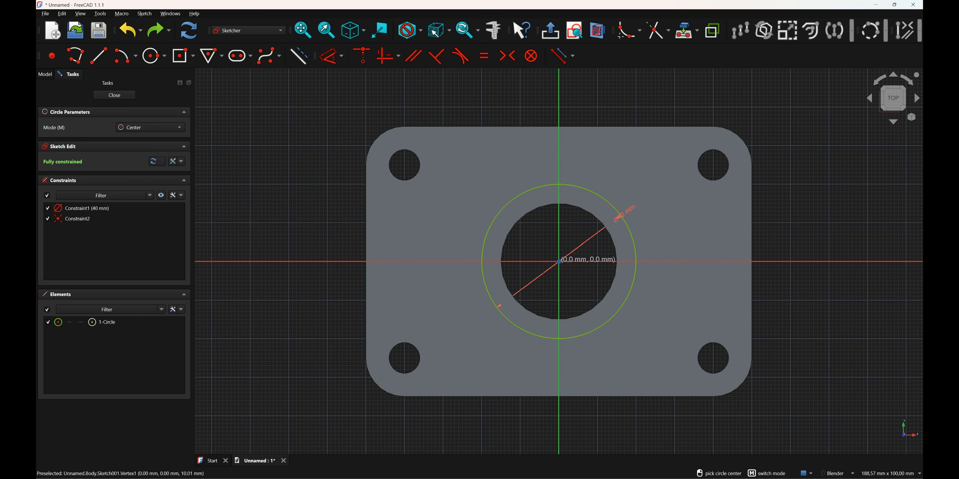
pyautogui.click(559, 262)
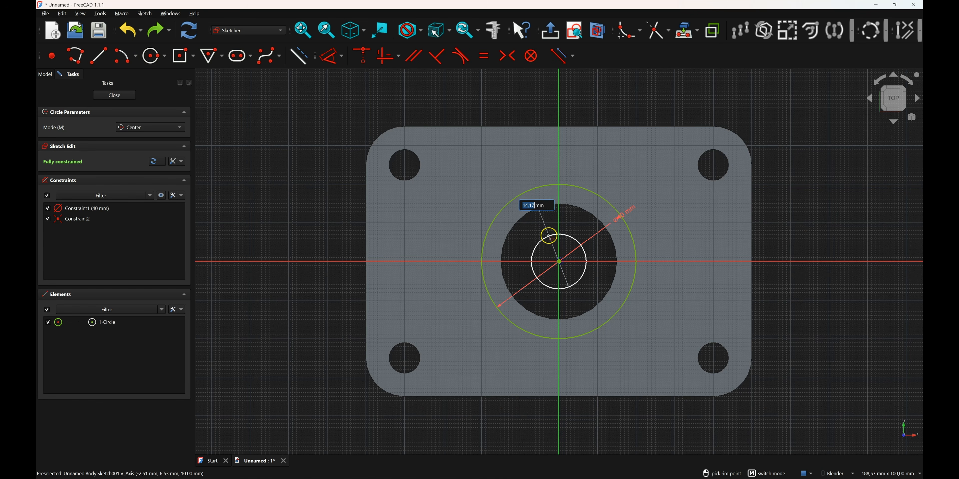
pyautogui.click(539, 208)
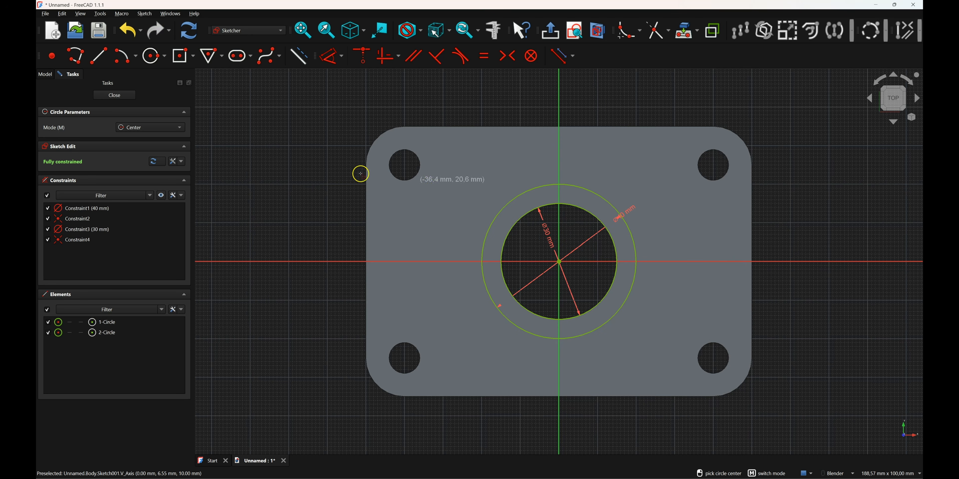
pyautogui.click(119, 95)
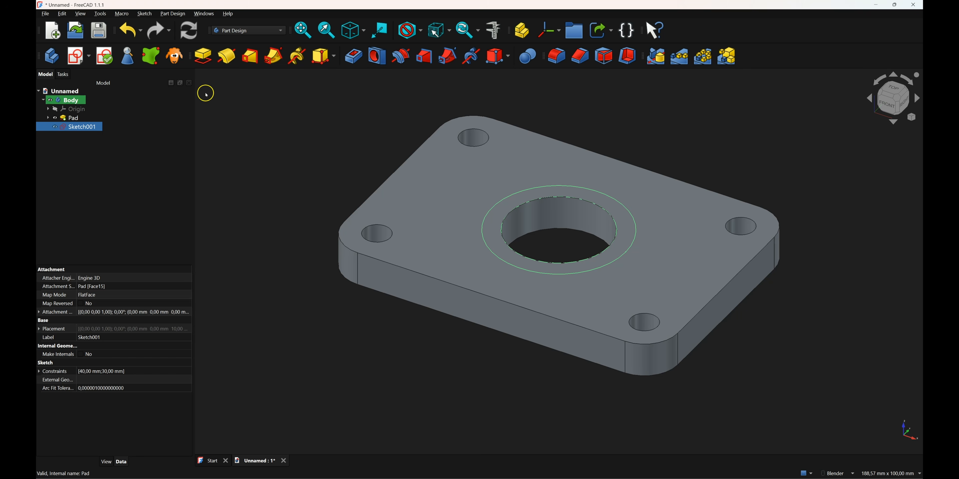
# Pad the two-circle ring sketch one-sided with a length of 30 mm to form the tube.
pyautogui.click(201, 57)
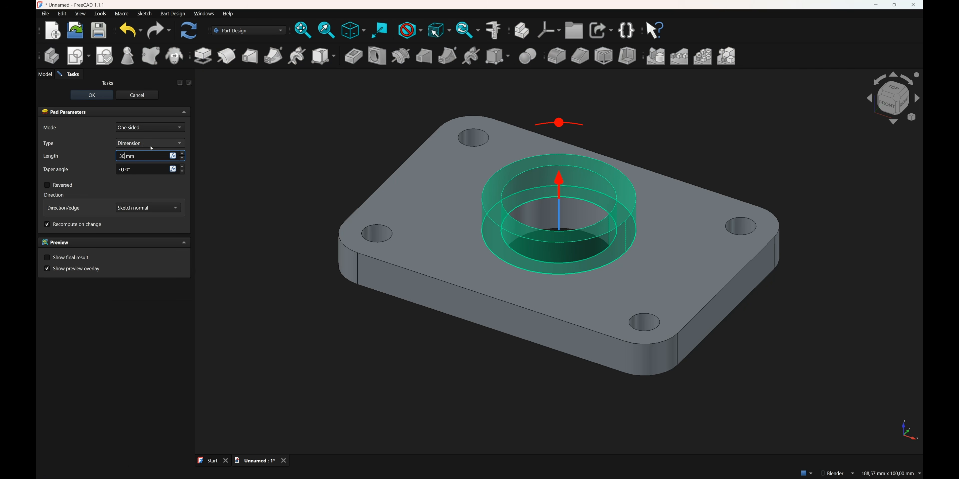
pyautogui.press('Return')
pyautogui.moveTo(467, 139); pyautogui.dragTo(342, 163, button='middle')
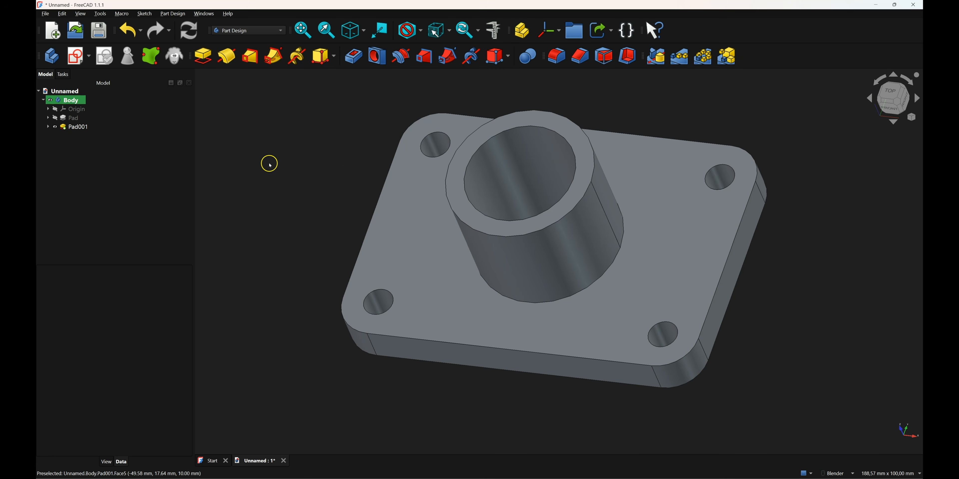
pyautogui.moveTo(444, 284); pyautogui.dragTo(445, 154, button='middle')
pyautogui.click(492, 217)
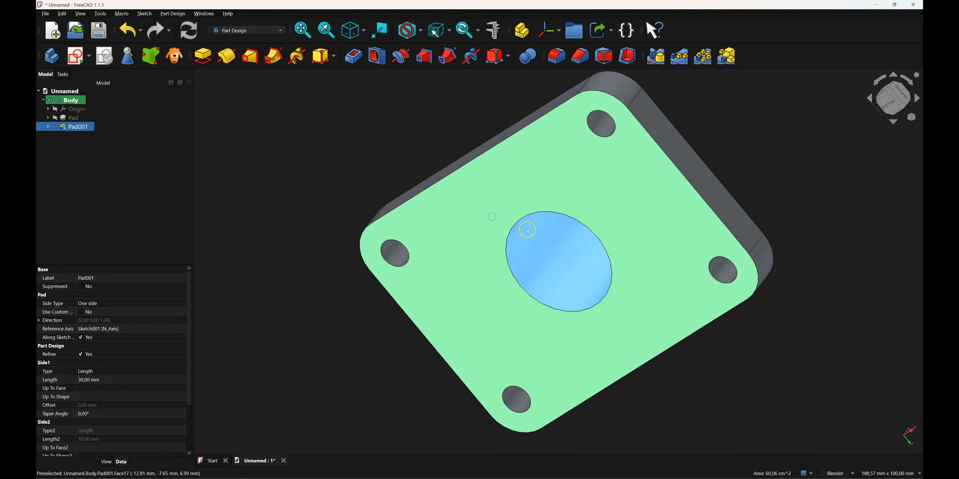
pyautogui.moveTo(456, 145); pyautogui.dragTo(462, 213, button='middle')
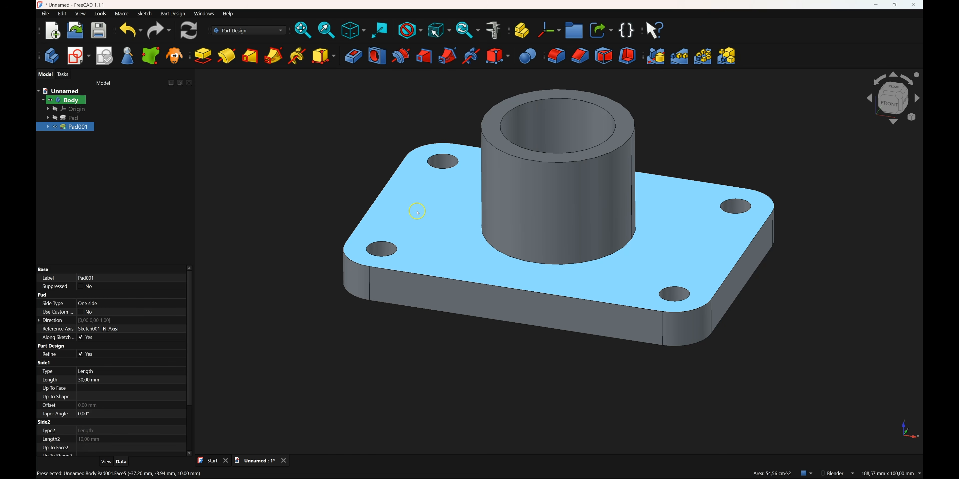
pyautogui.click(431, 231)
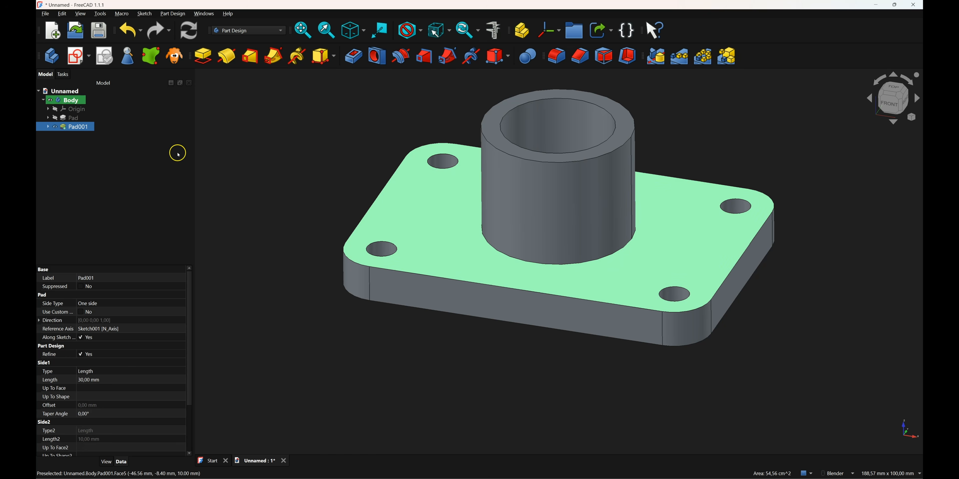
# Edit the base plate sketch, set the centre circle's diameter to 20 mm, and close the sketch.
pyautogui.click(48, 119)
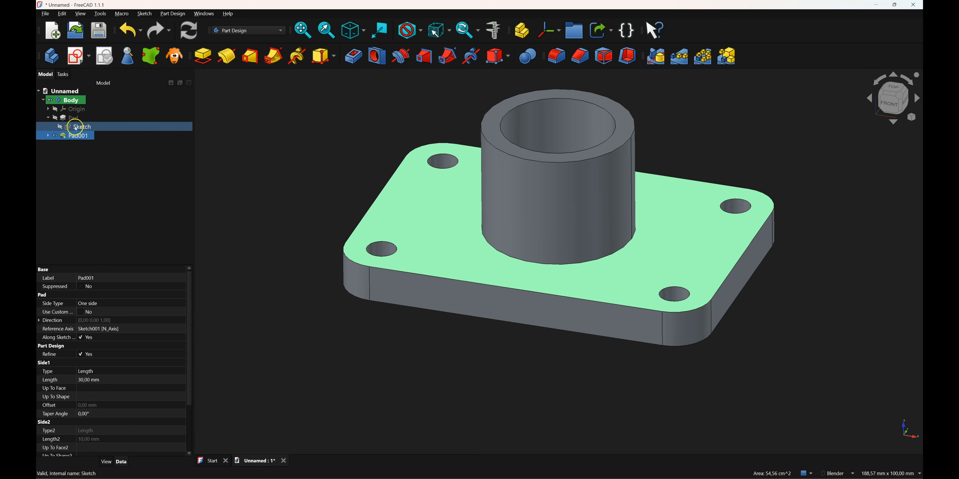
pyautogui.click(84, 128)
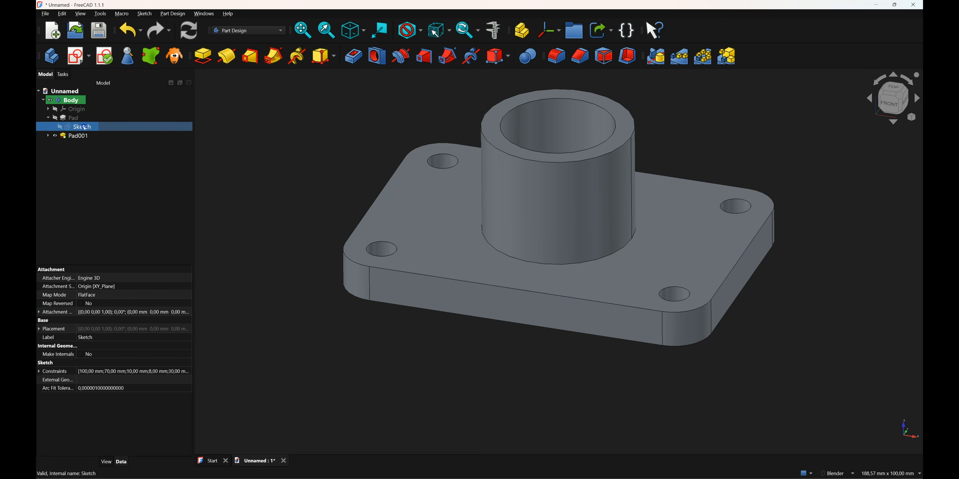
pyautogui.doubleClick(84, 128)
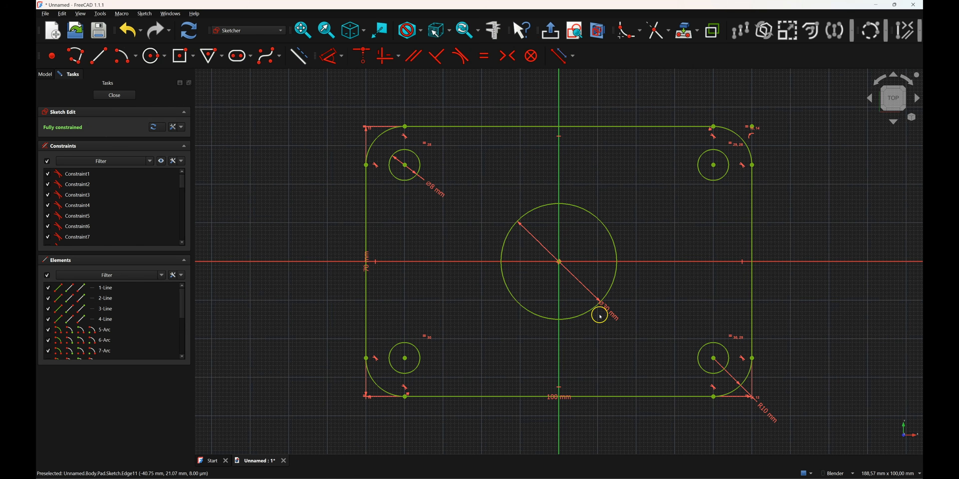
pyautogui.doubleClick(606, 308)
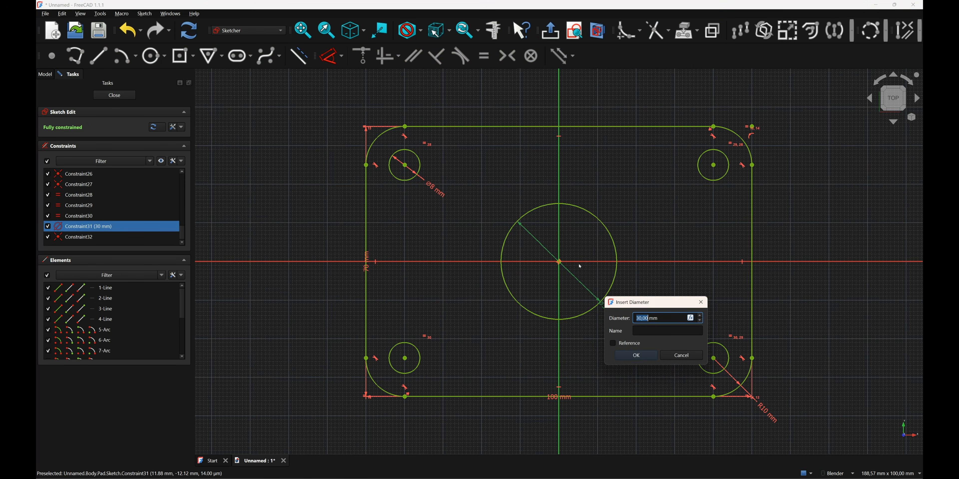
pyautogui.press('Return')
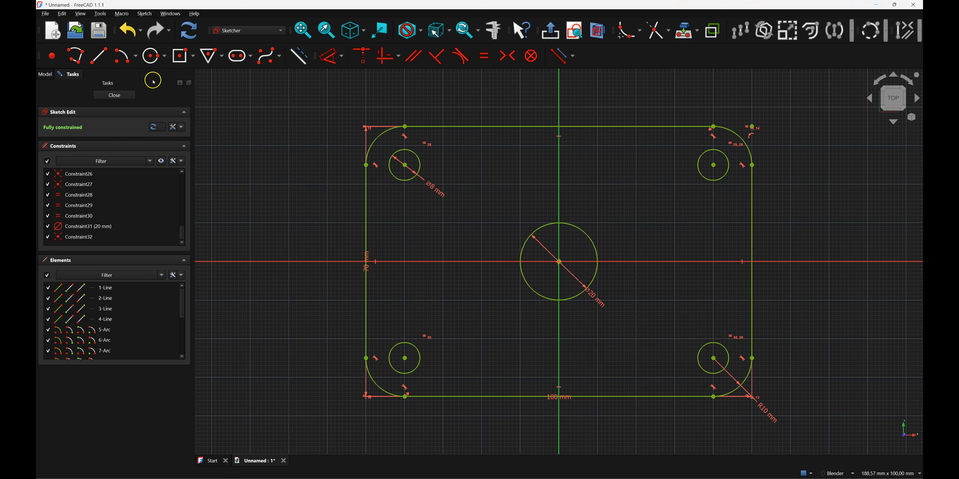
pyautogui.click(114, 95)
pyautogui.press('2')
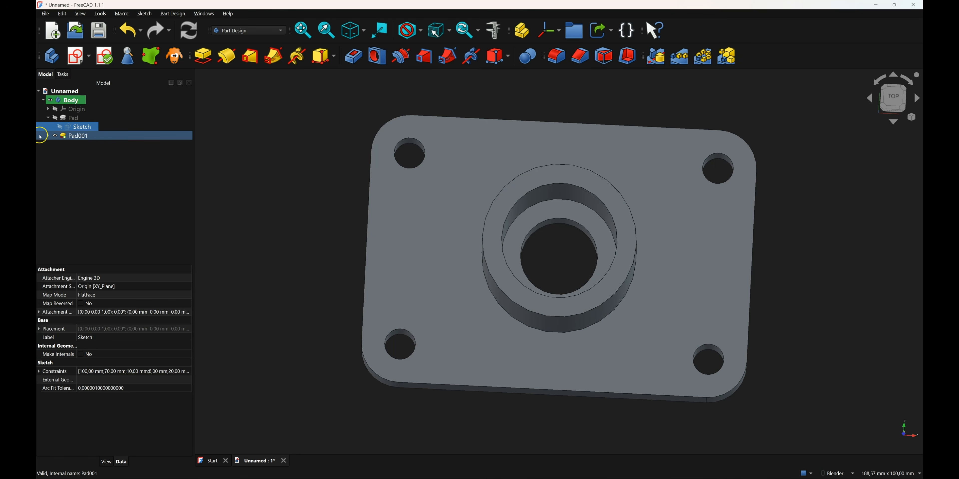
# Open the tube's sketch for editing and delete the inner circle's 30 mm diameter constraint.
pyautogui.click(47, 136)
pyautogui.click(85, 144)
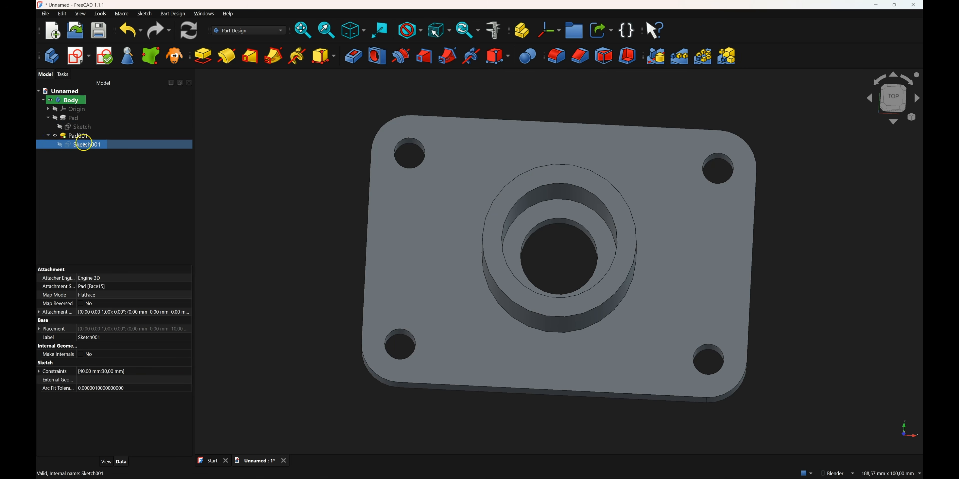
pyautogui.moveTo(368, 215); pyautogui.dragTo(364, 174, button='middle')
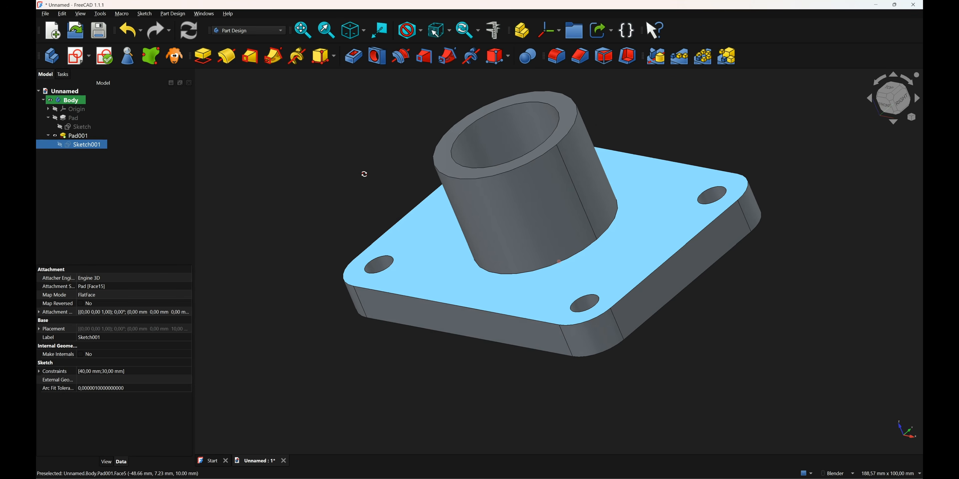
pyautogui.click(499, 194)
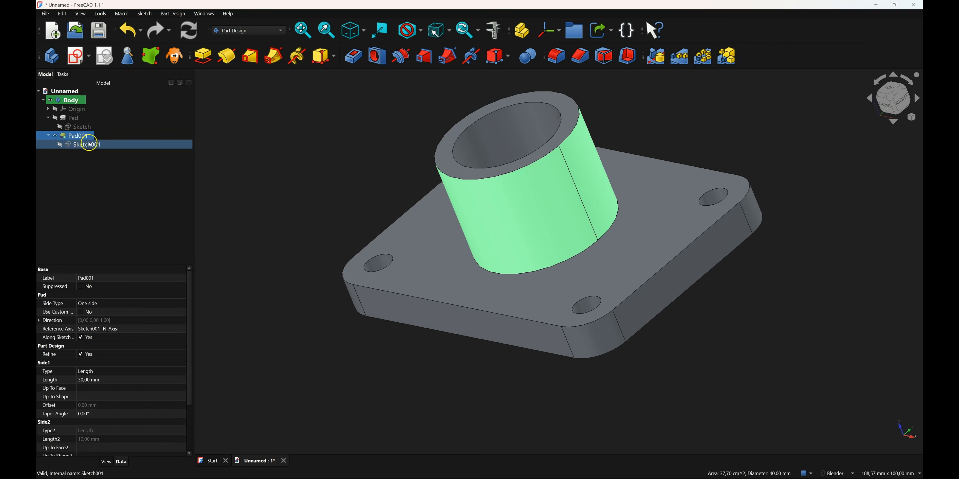
pyautogui.click(90, 146)
pyautogui.doubleClick(90, 146)
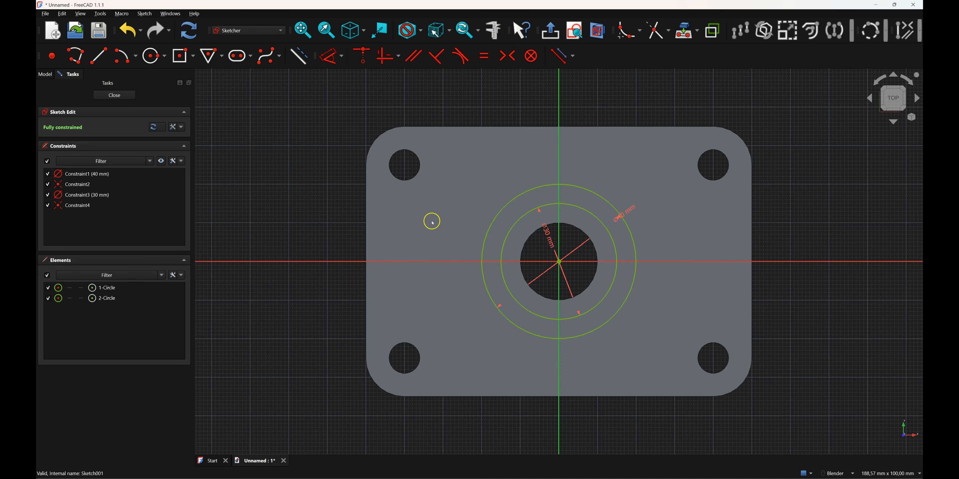
pyautogui.click(547, 244)
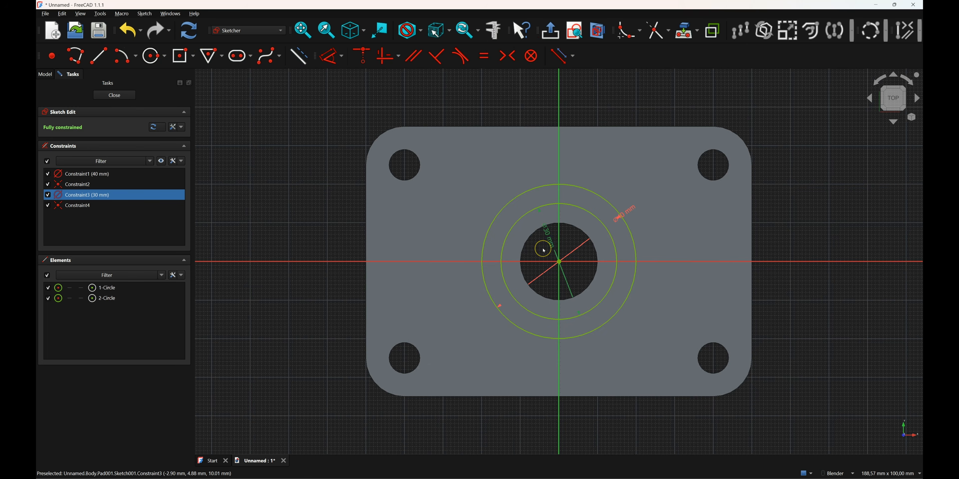
pyautogui.press('Delete')
pyautogui.press('d')
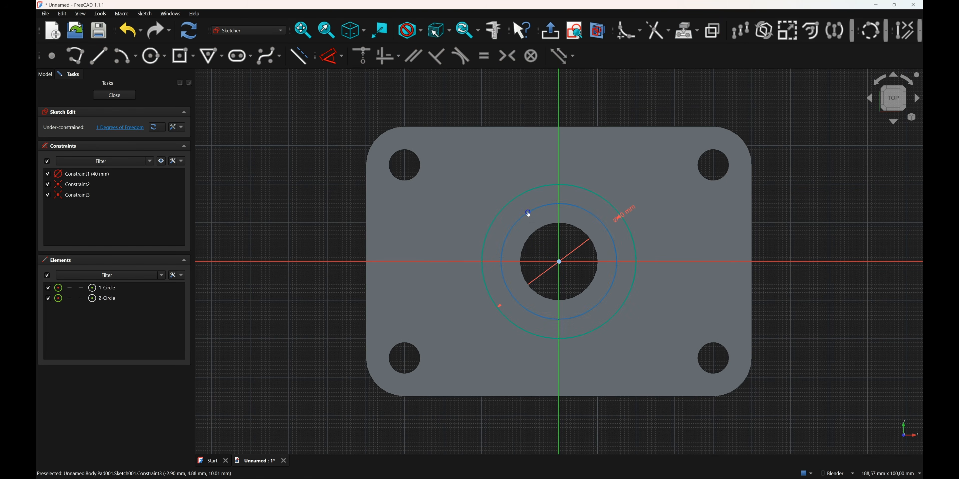
pyautogui.press('Escape')
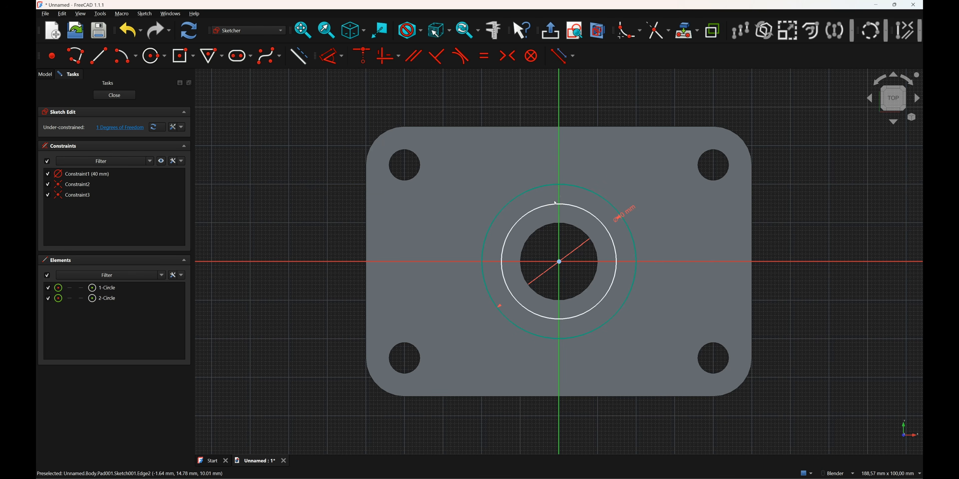
# Project the edge of the plate's centre hole into the tube sketch as external geometry and select it.
pyautogui.click(680, 40)
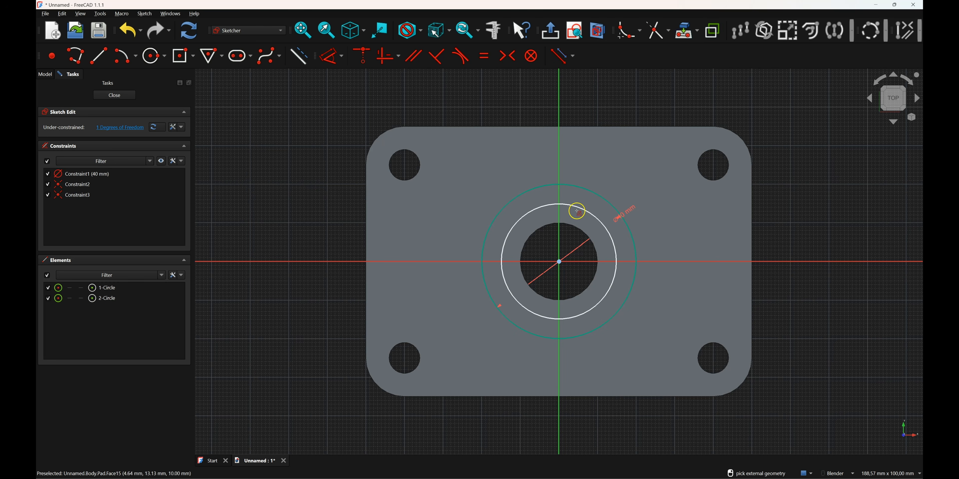
pyautogui.click(570, 227)
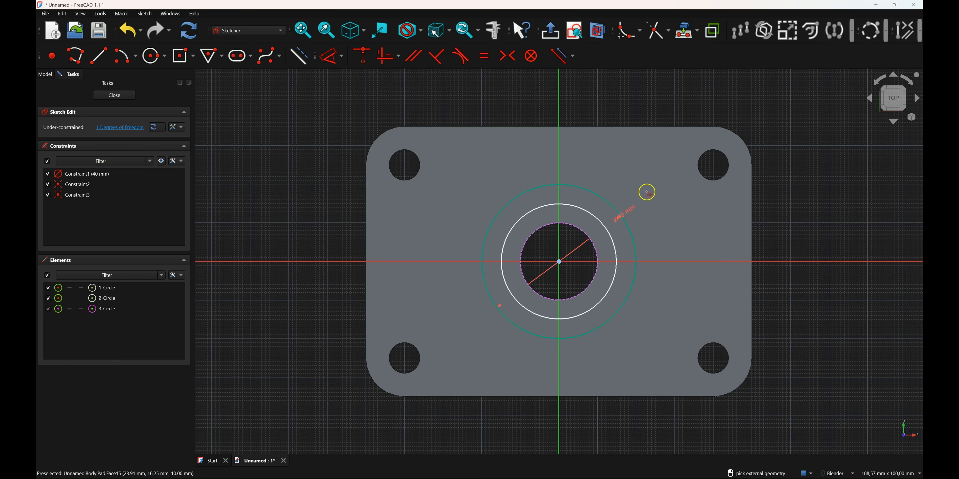
pyautogui.rightClick(568, 244)
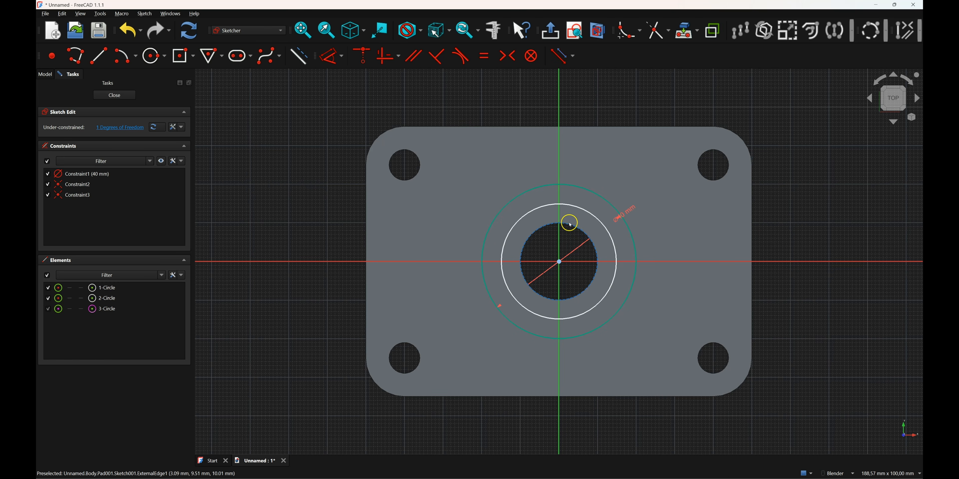
pyautogui.click(537, 229)
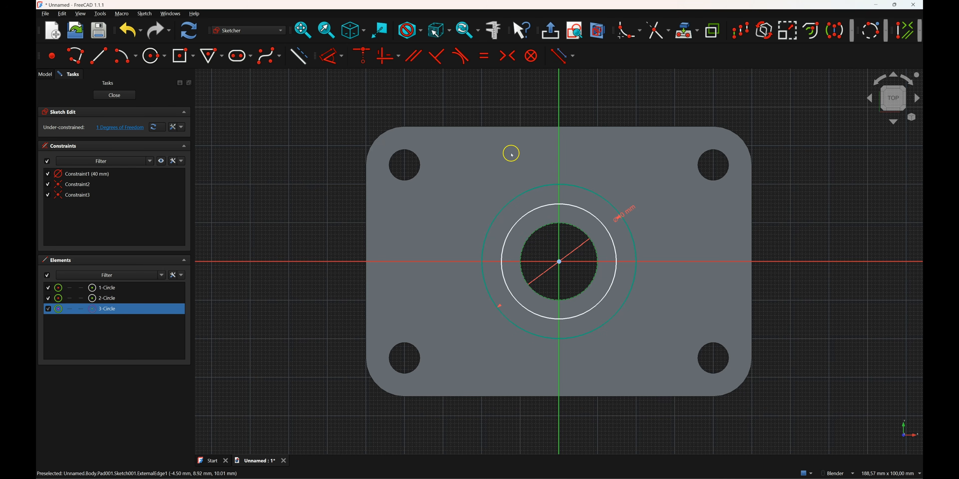
# Constrain the tube's inner circle equal to the projected edge of the plate's centre hole and close the sketch.
pyautogui.click(551, 204)
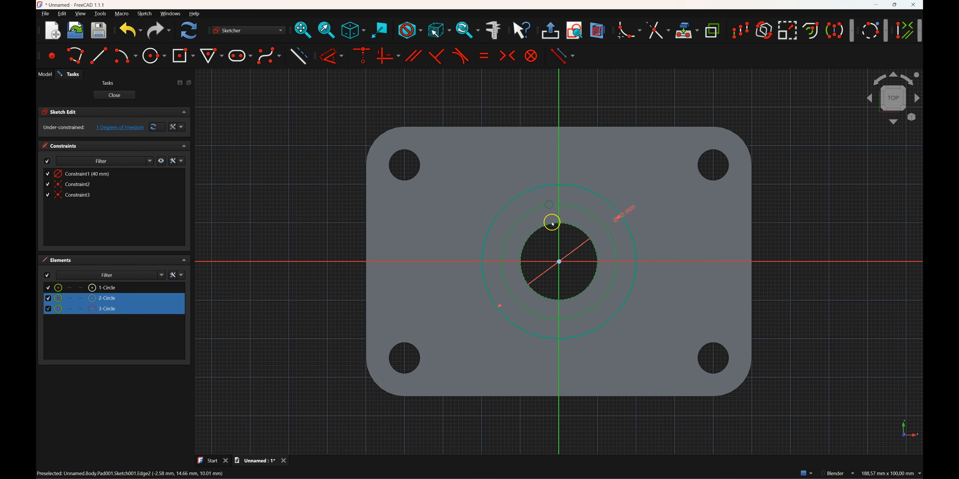
pyautogui.click(552, 234)
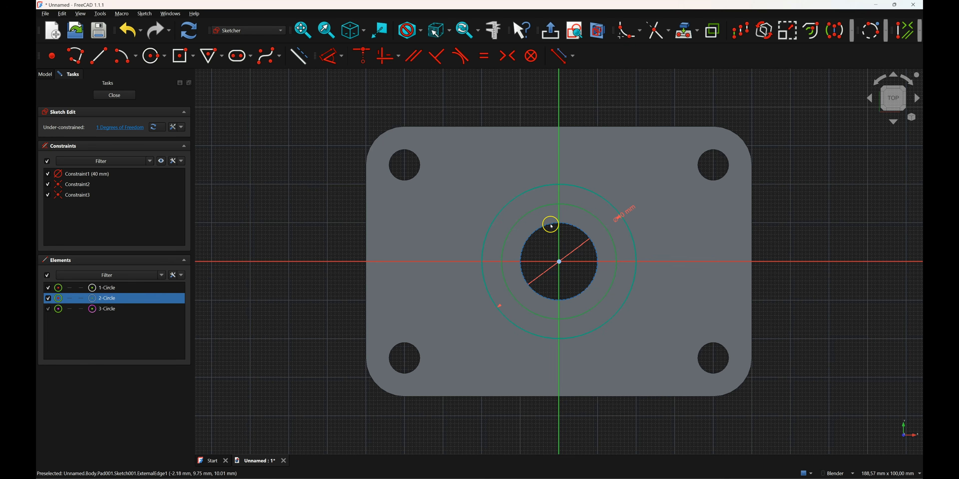
pyautogui.click(495, 117)
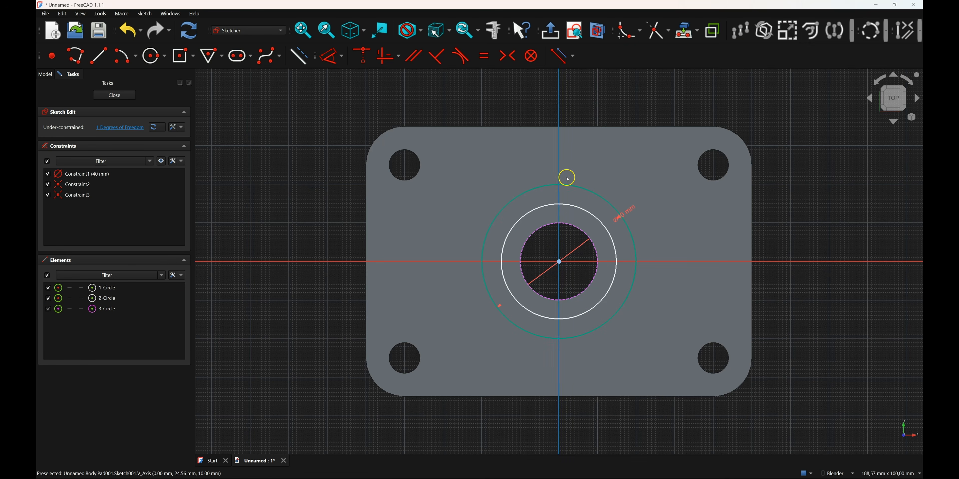
pyautogui.click(536, 211)
pyautogui.click(541, 225)
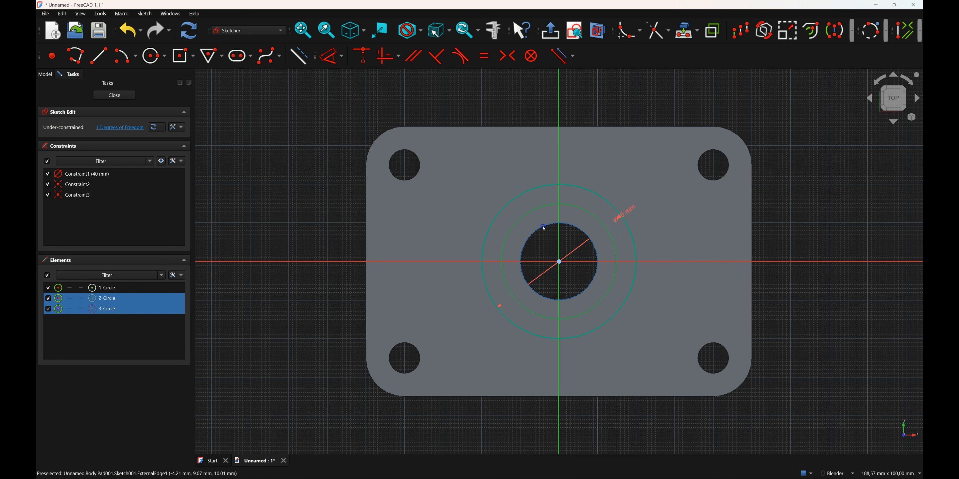
pyautogui.click(484, 56)
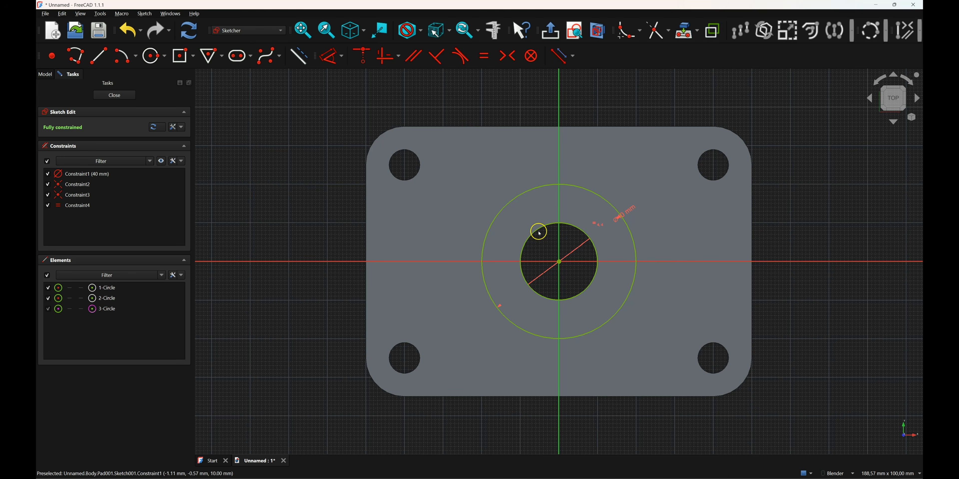
pyautogui.click(111, 95)
pyautogui.moveTo(402, 134)
pyautogui.mouseDown(button='middle')
pyautogui.moveTo(431, 189)
pyautogui.moveTo(421, 167)
pyautogui.mouseUp(button='middle')
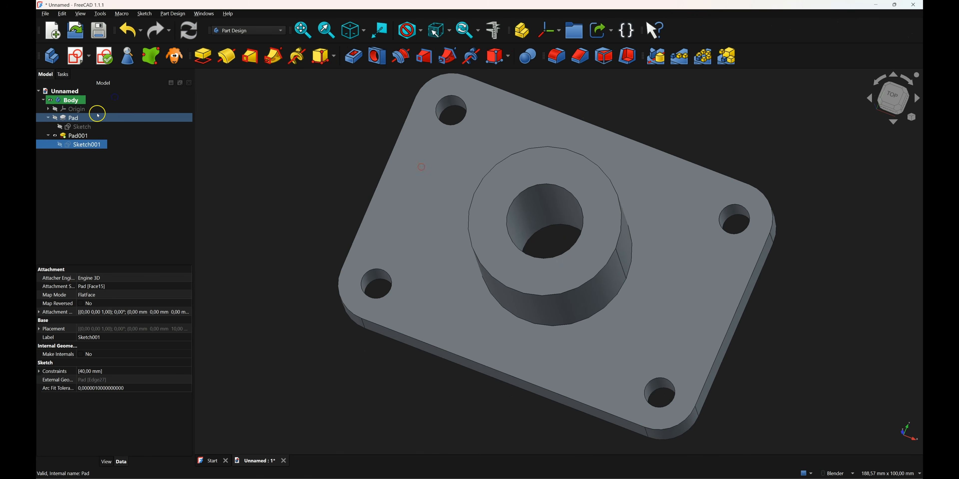
# Edit the base plate sketch, set the centre circle's diameter to 30 mm, and close the sketch.
pyautogui.click(76, 126)
pyautogui.doubleClick(80, 128)
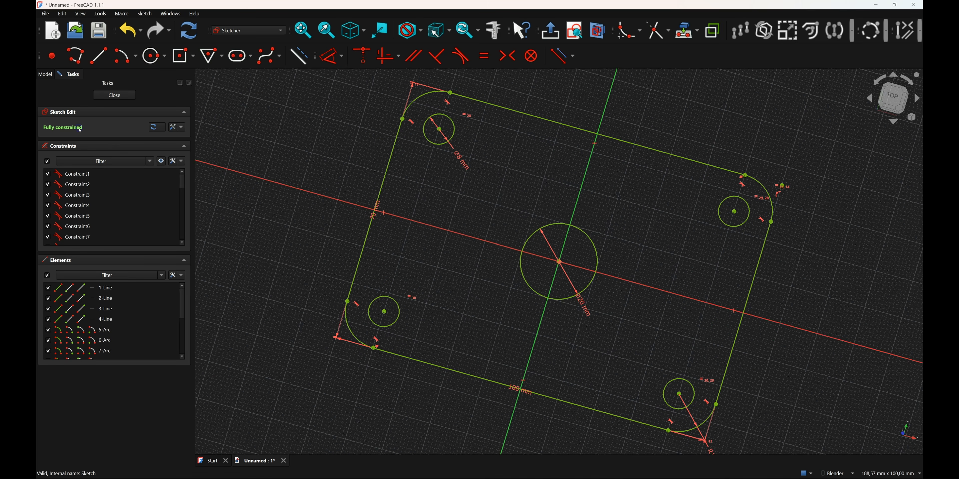
pyautogui.doubleClick(591, 297)
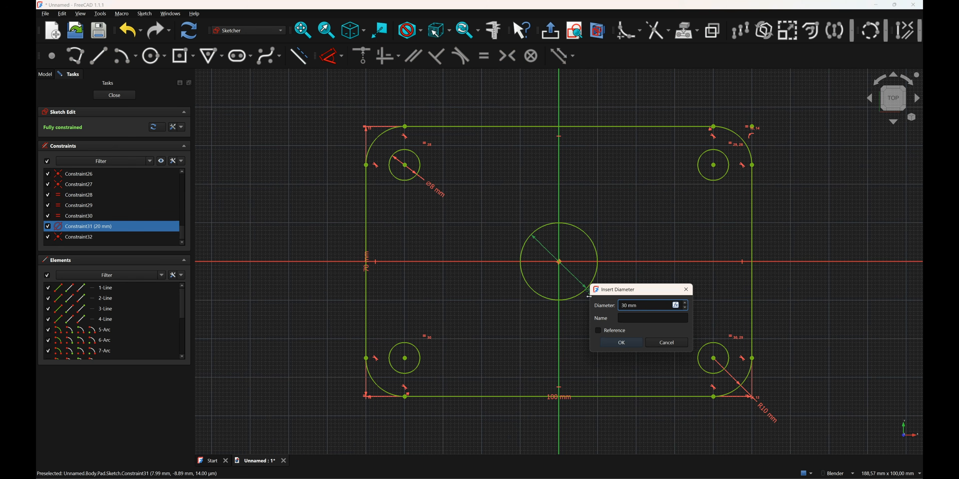
pyautogui.write('30')
pyautogui.press('Return')
pyautogui.click(130, 100)
pyautogui.moveTo(426, 167)
pyautogui.mouseDown(button='middle')
pyautogui.moveTo(484, 177)
pyautogui.moveTo(491, 155)
pyautogui.mouseUp(button='middle')
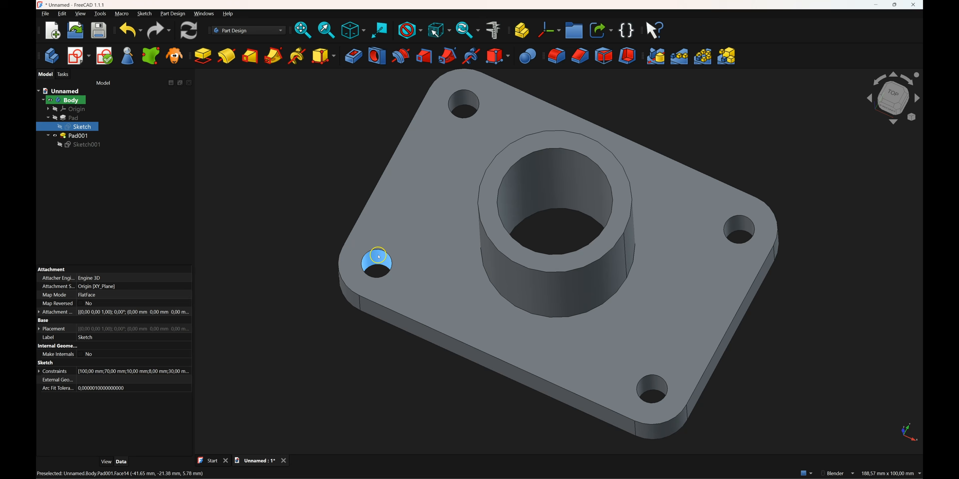
# Reopen the base plate sketch, set the corner holes' diameter to 5 mm, and close the sketch.
pyautogui.doubleClick(81, 127)
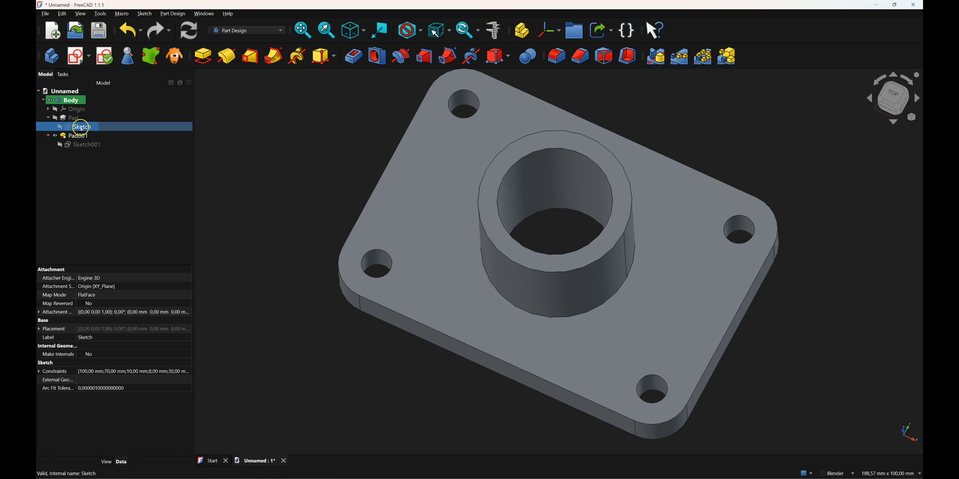
pyautogui.doubleClick(434, 190)
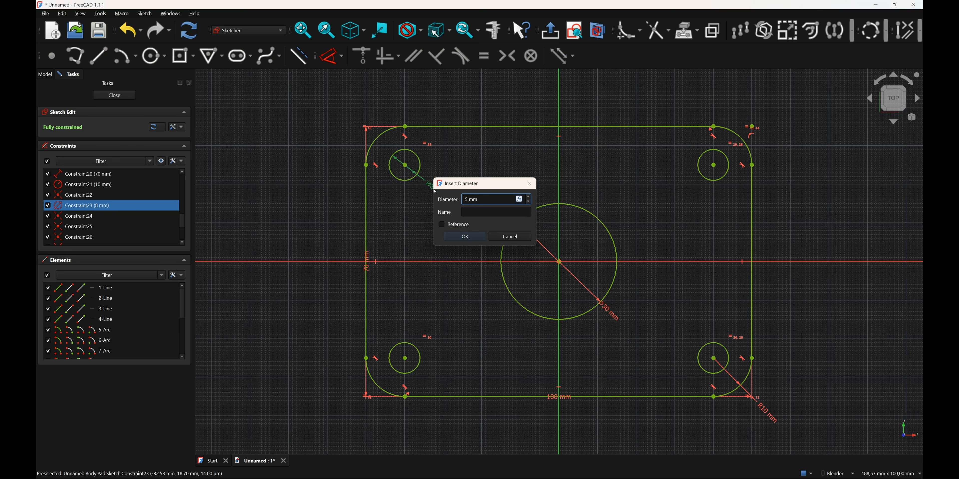
pyautogui.press('Return')
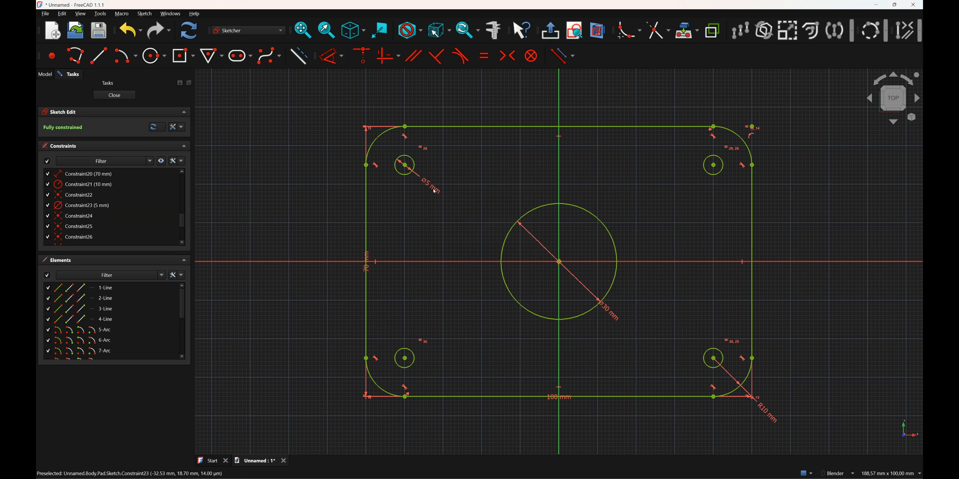
pyautogui.click(114, 95)
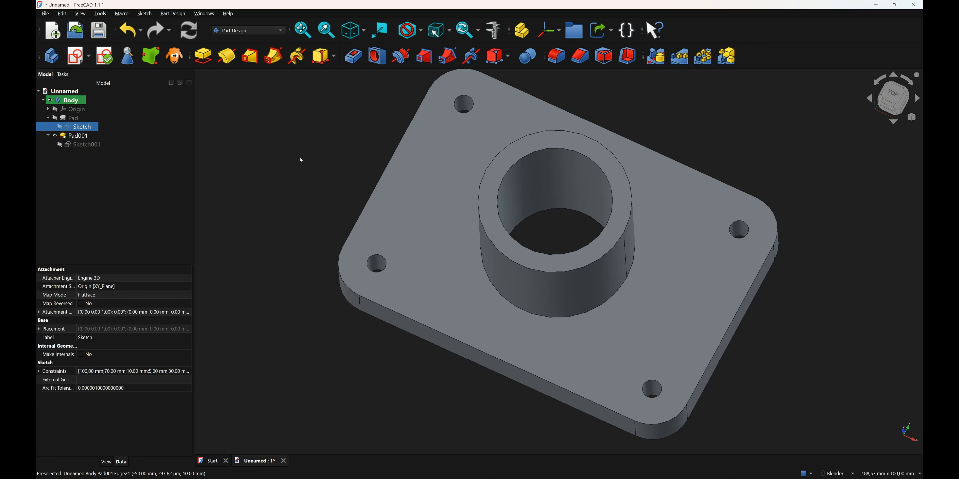
pyautogui.click(301, 160)
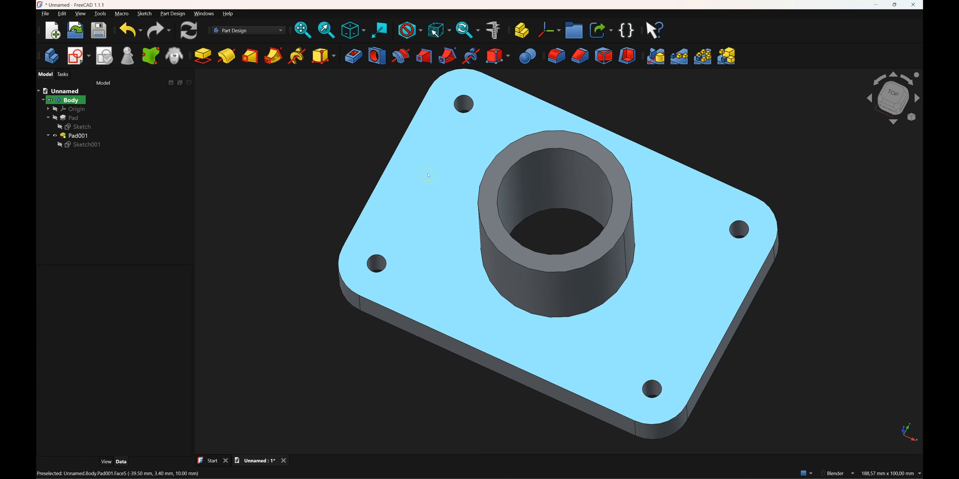
# Create a sketch on the plate's top face and project that face's edges into it as external geometry.
pyautogui.click(429, 175)
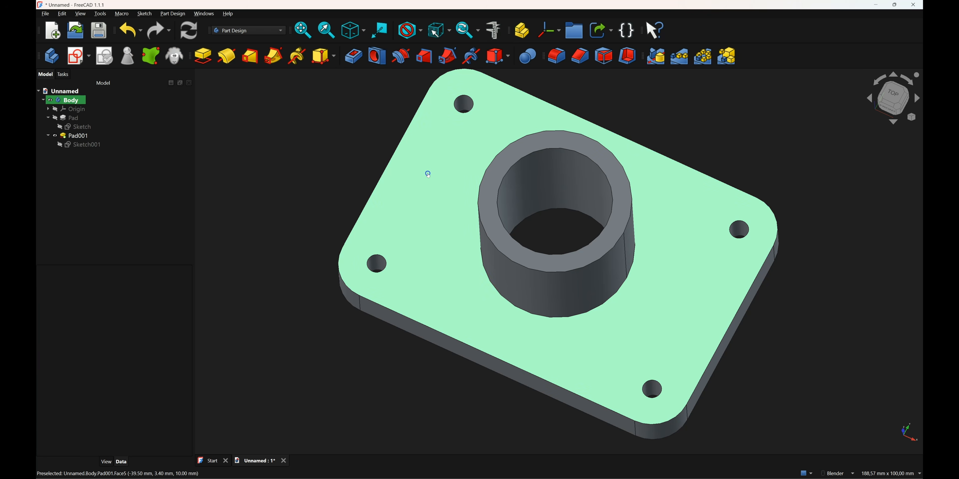
pyautogui.click(112, 66)
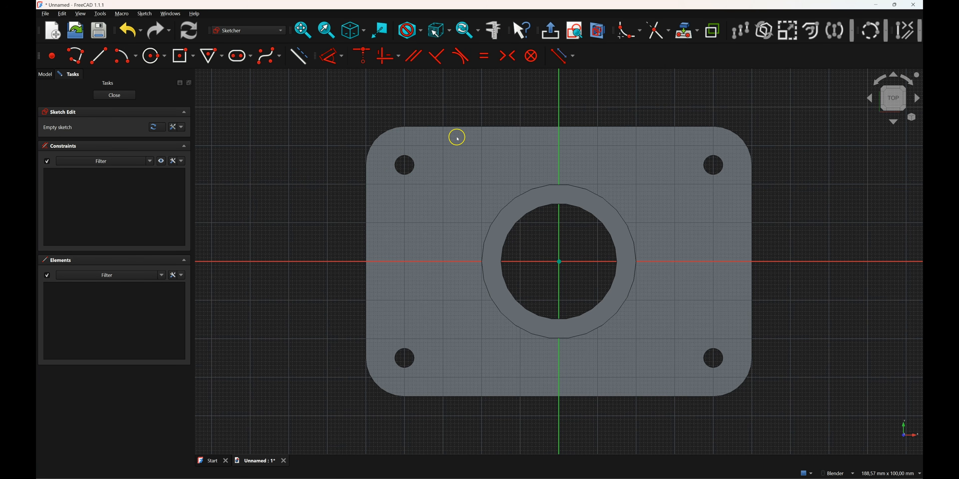
pyautogui.click(683, 34)
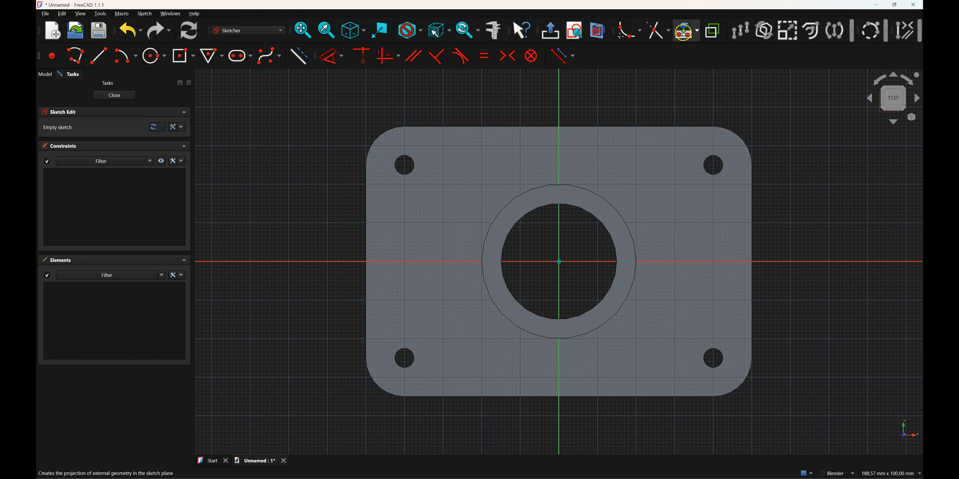
pyautogui.click(481, 159)
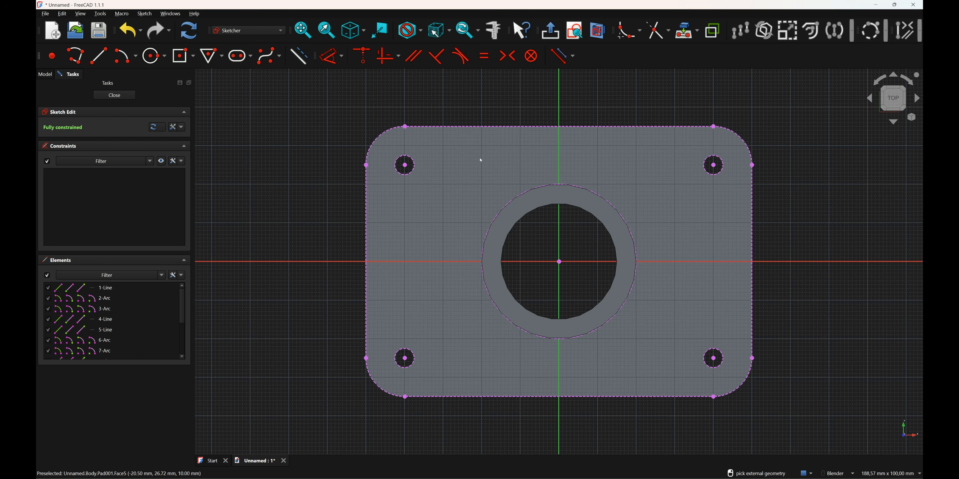
# Draw a 12 mm diameter circle centred on the plate's upper-left corner hole.
pyautogui.click(153, 56)
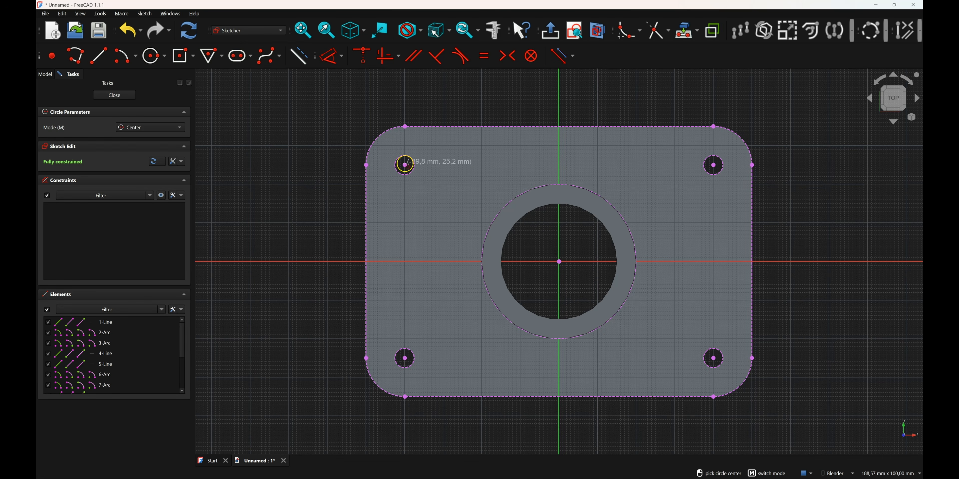
pyautogui.click(405, 165)
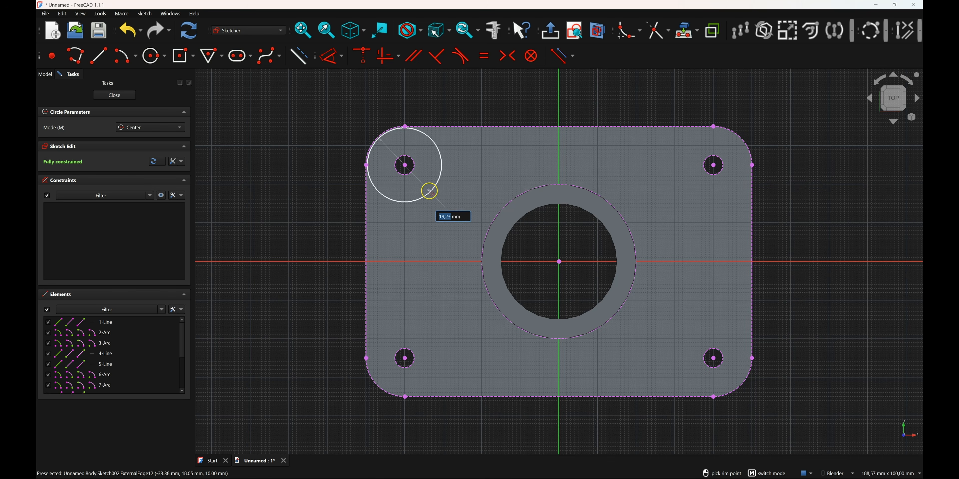
pyautogui.write('12')
pyautogui.press('Return')
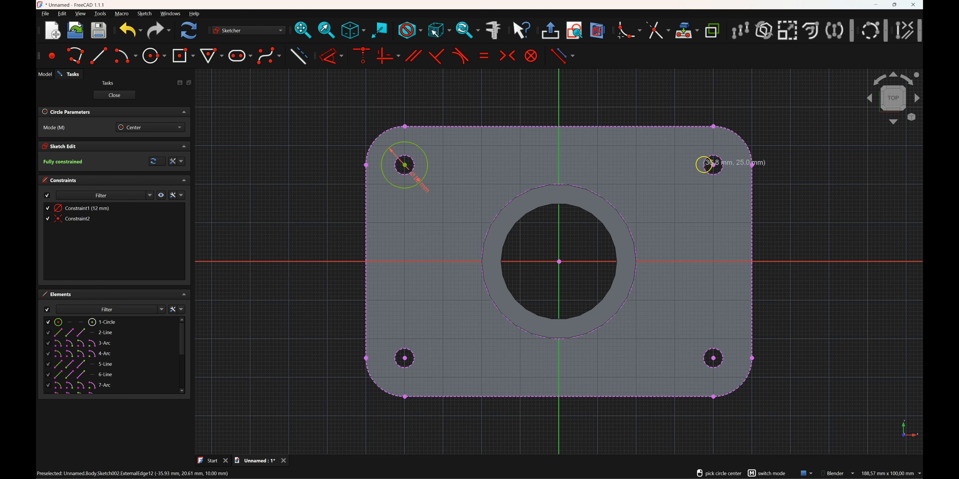
# Draw one circle around each of the other three corner holes, centred on the hole and larger than it.
pyautogui.click(713, 165)
pyautogui.click(713, 185)
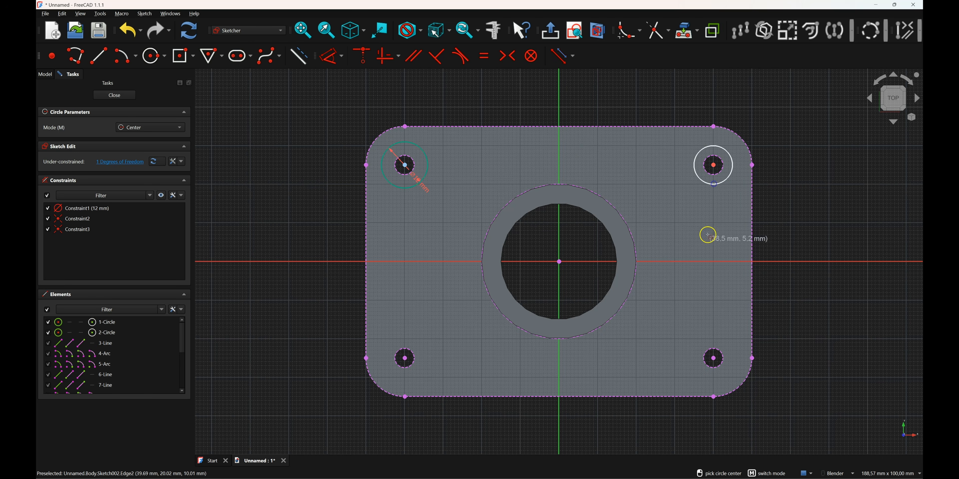
pyautogui.click(713, 358)
pyautogui.click(700, 335)
pyautogui.click(405, 358)
pyautogui.click(414, 334)
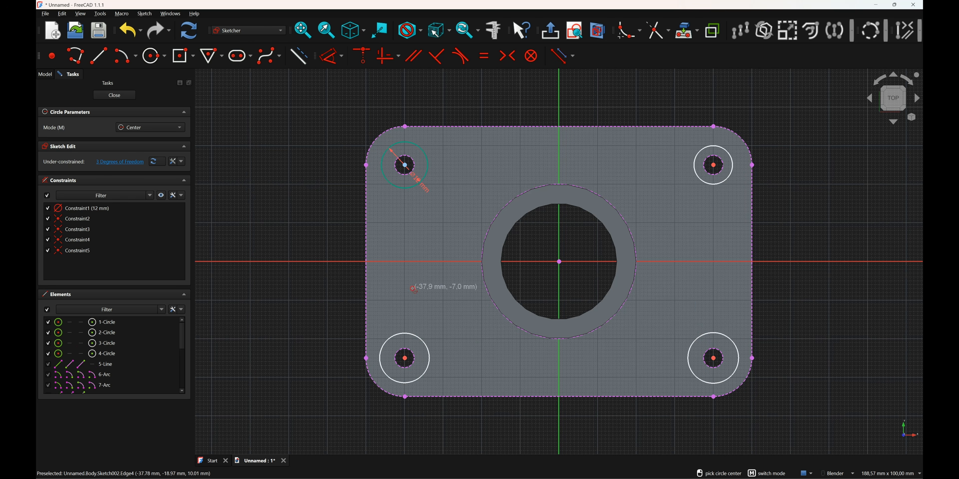
pyautogui.press('Escape')
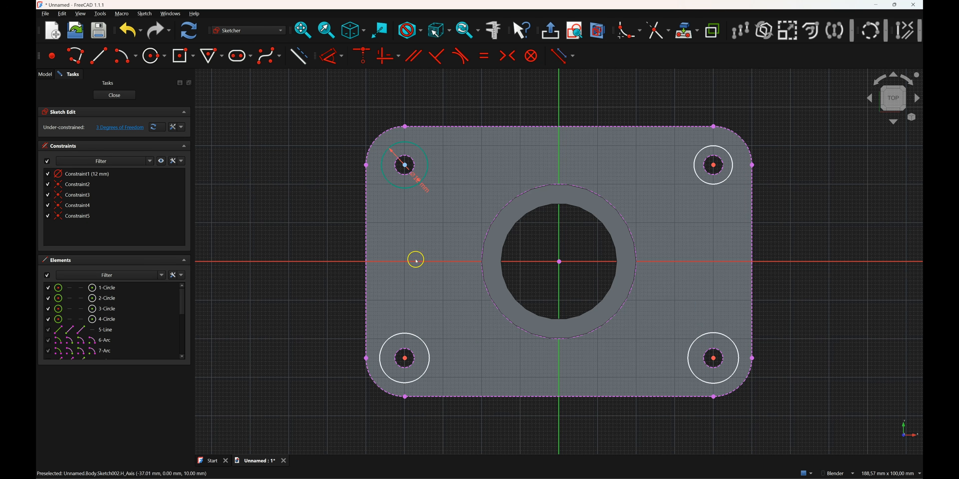
pyautogui.click(406, 189)
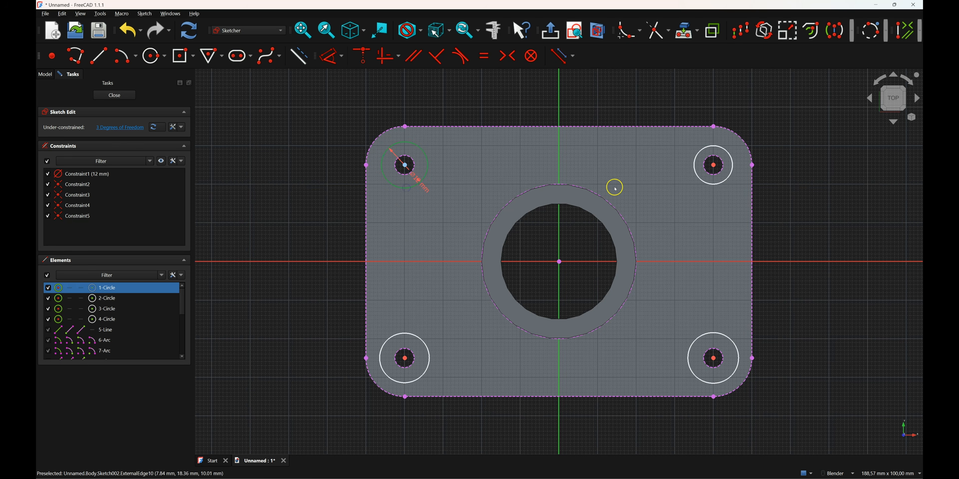
pyautogui.click(707, 182)
pyautogui.click(706, 324)
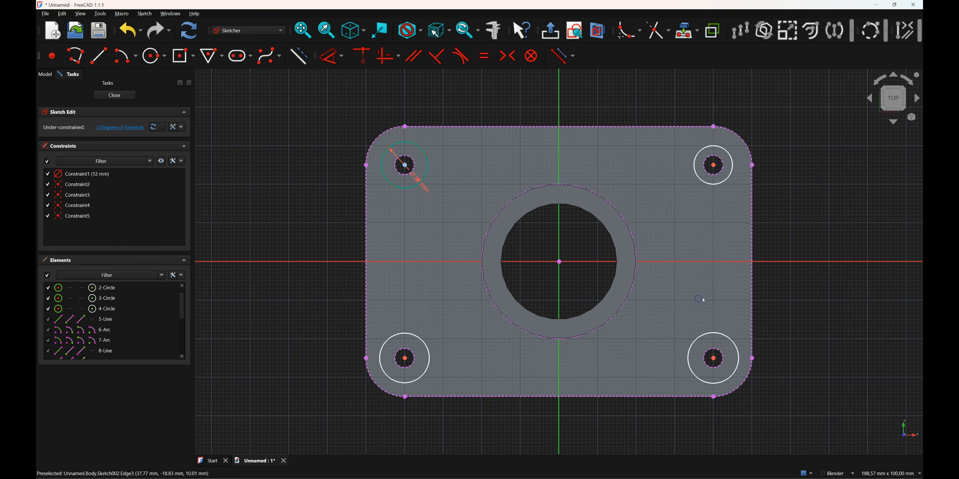
pyautogui.click(708, 331)
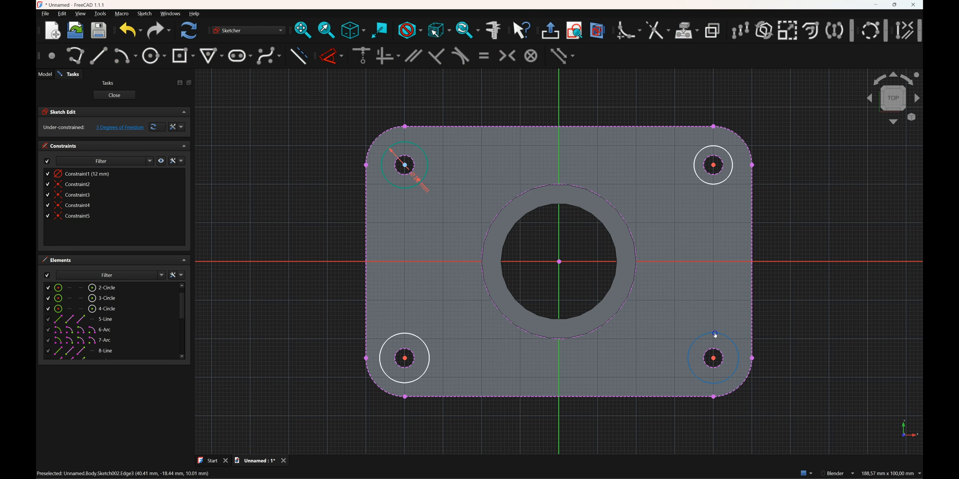
pyautogui.click(842, 317)
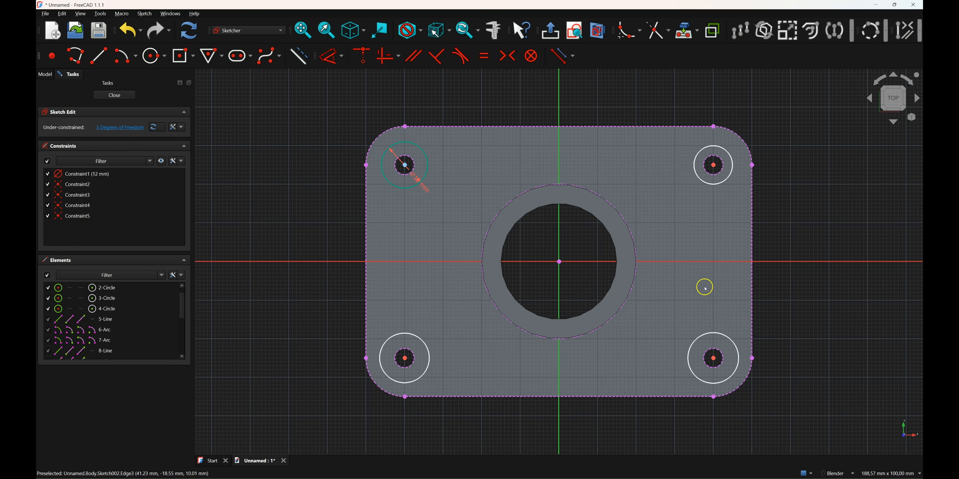
# Constrain the four circles around the corner holes to equal size and close the sketch.
pyautogui.click(427, 168)
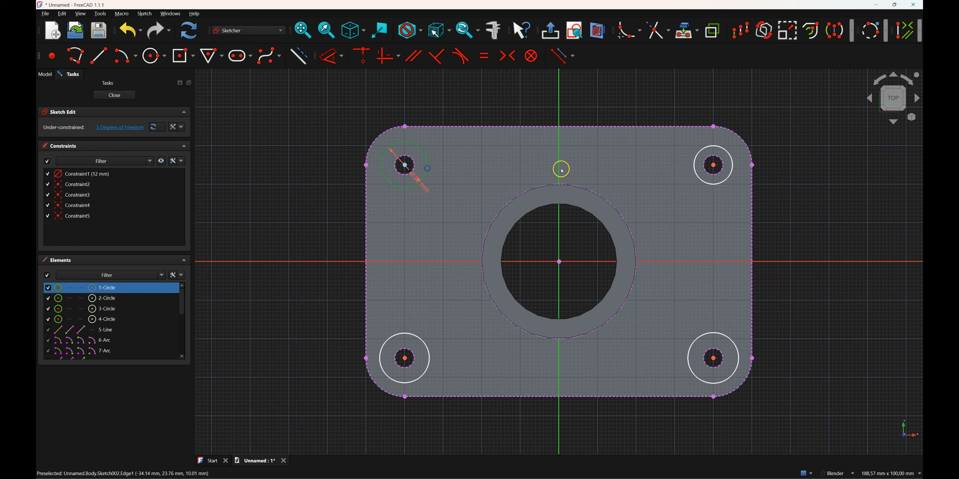
pyautogui.click(697, 175)
pyautogui.click(709, 333)
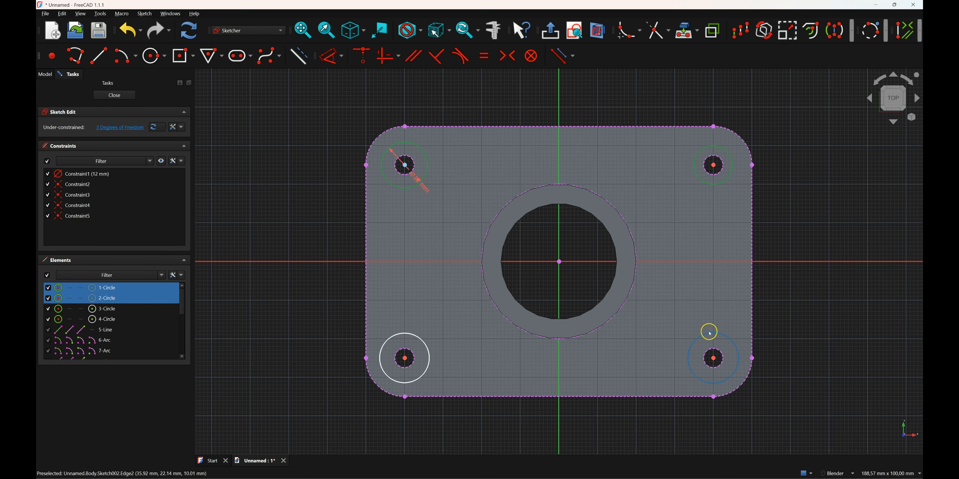
pyautogui.click(427, 373)
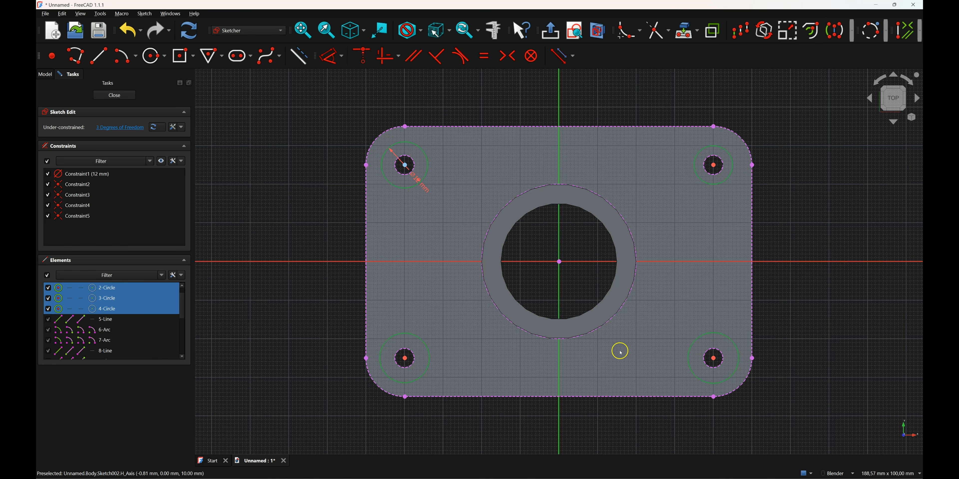
pyautogui.click(484, 56)
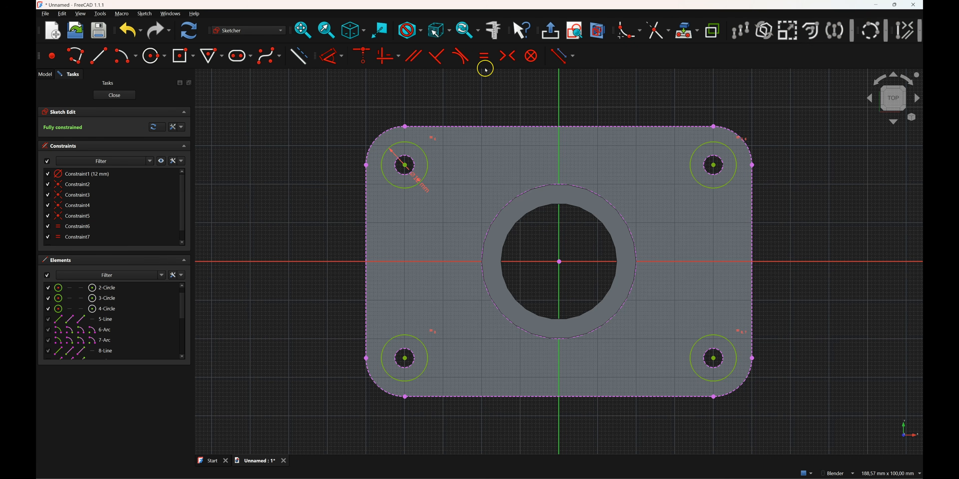
pyautogui.click(128, 95)
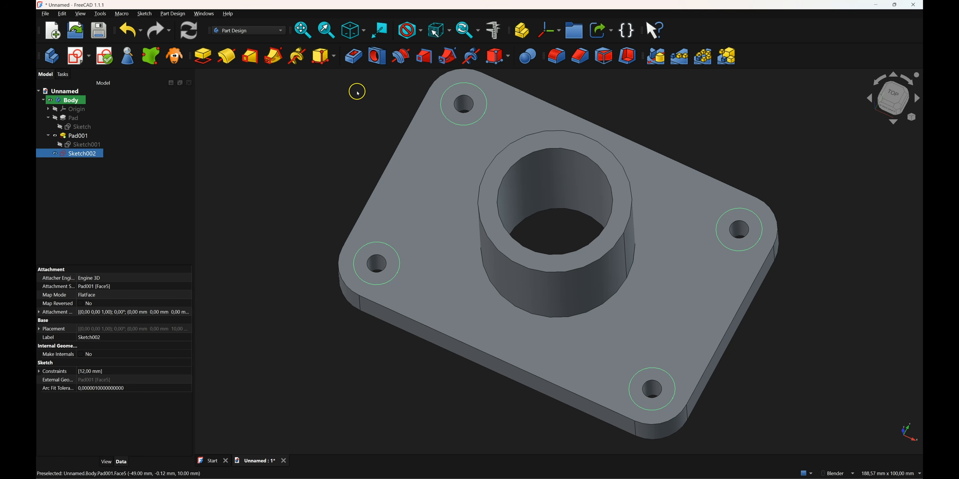
# Pocket the four-circle sketch one-sided to a depth of 5 mm to counterbore the corner holes.
pyautogui.click(353, 57)
pyautogui.doubleClick(124, 161)
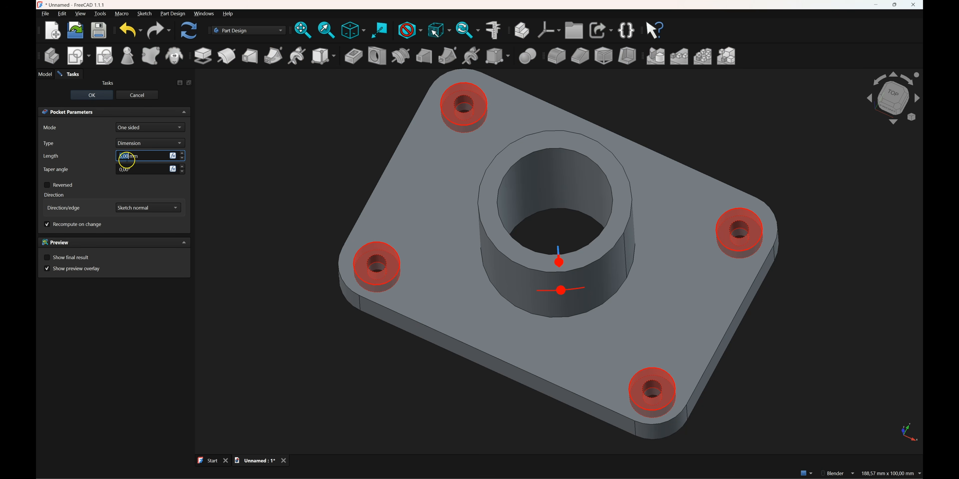
pyautogui.click(92, 95)
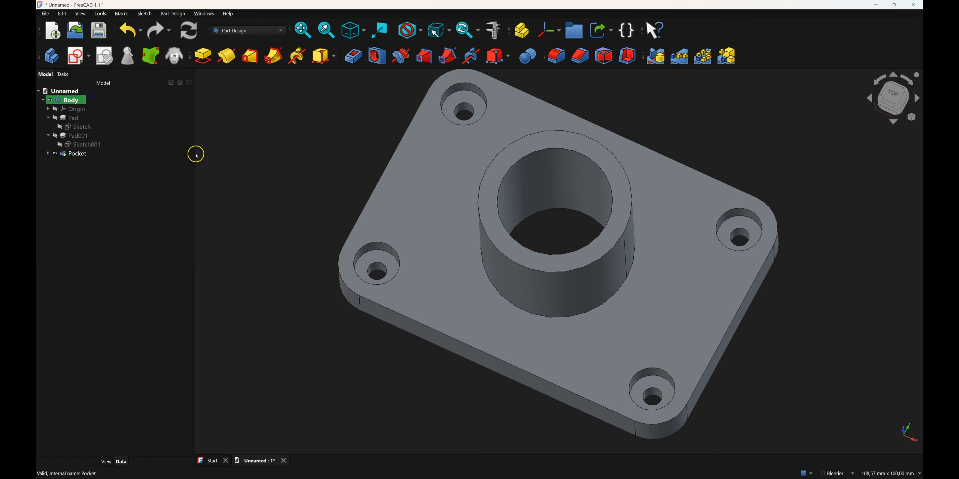
# Change the base plate pad's length to 15 mm.
pyautogui.moveTo(453, 311); pyautogui.dragTo(456, 288, button='middle')
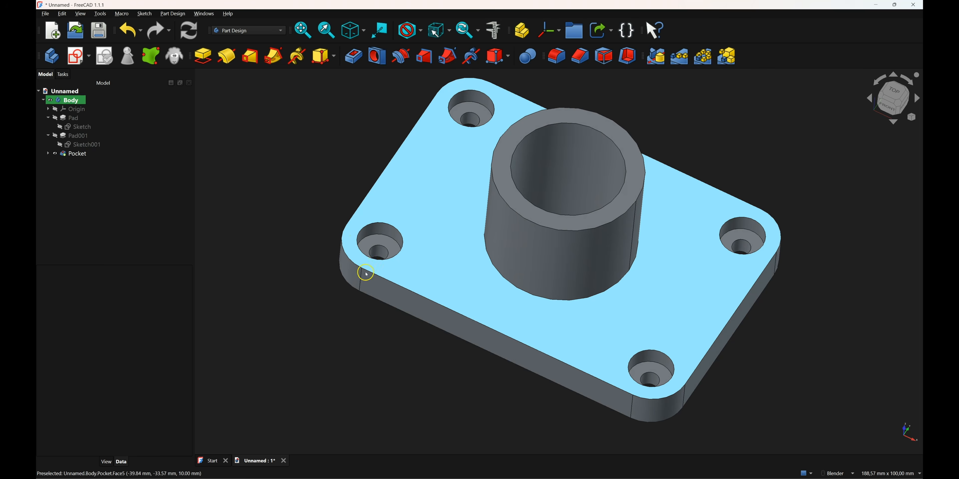
pyautogui.click(369, 284)
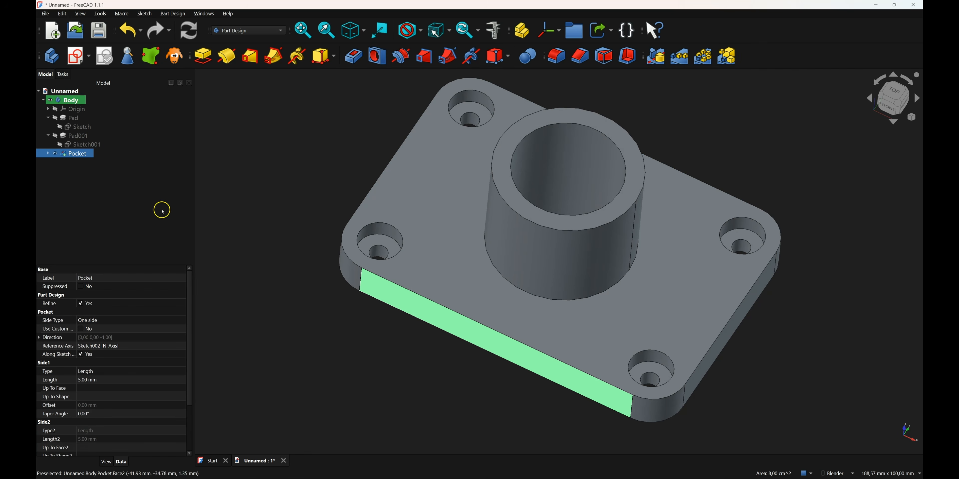
pyautogui.click(69, 117)
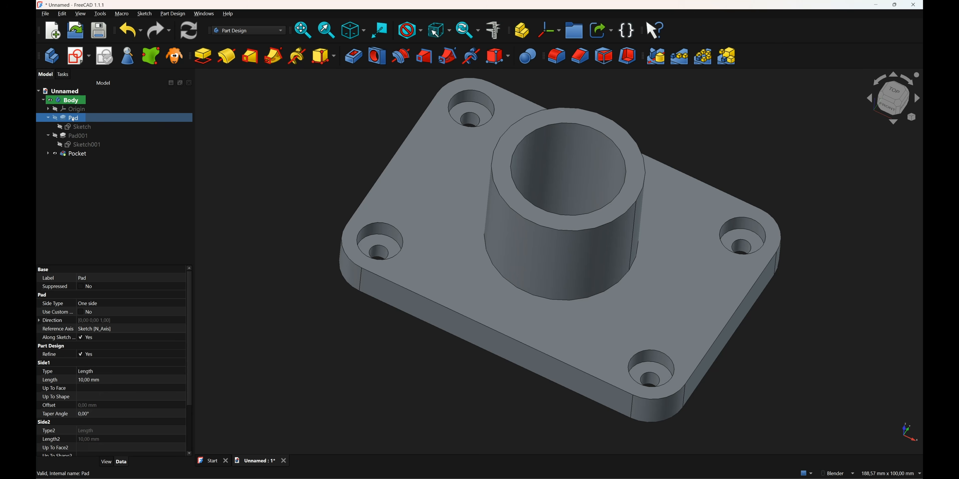
pyautogui.doubleClick(74, 118)
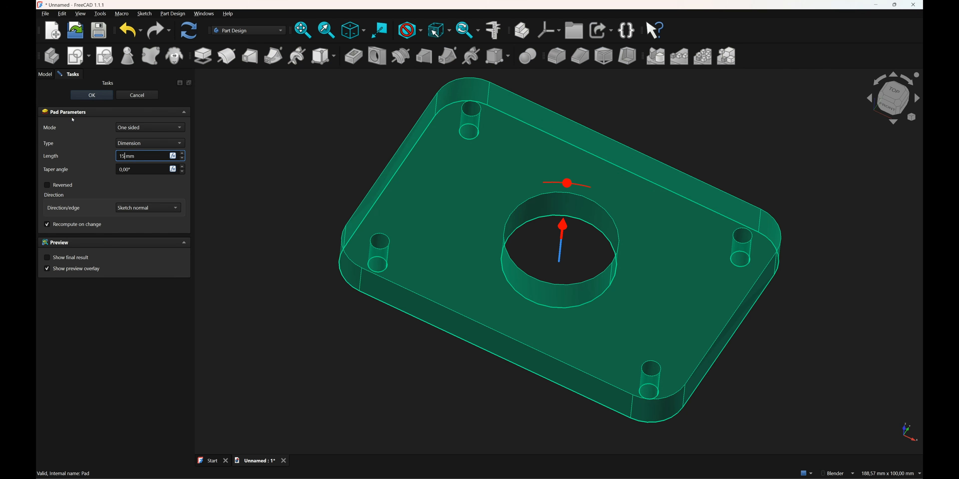
pyautogui.press('Return')
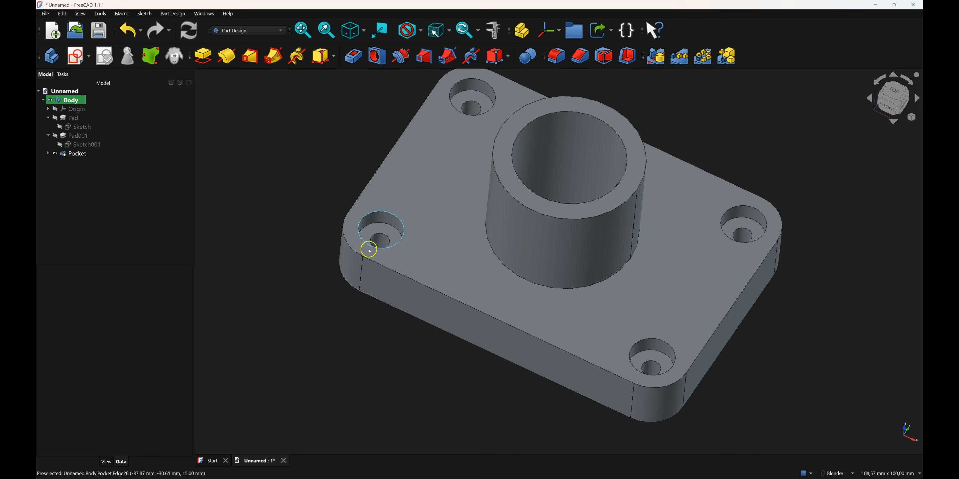
# Fillet the edge where the tube meets the plate's upper face with a 5 mm radius.
pyautogui.scroll(-2, 376, 279)
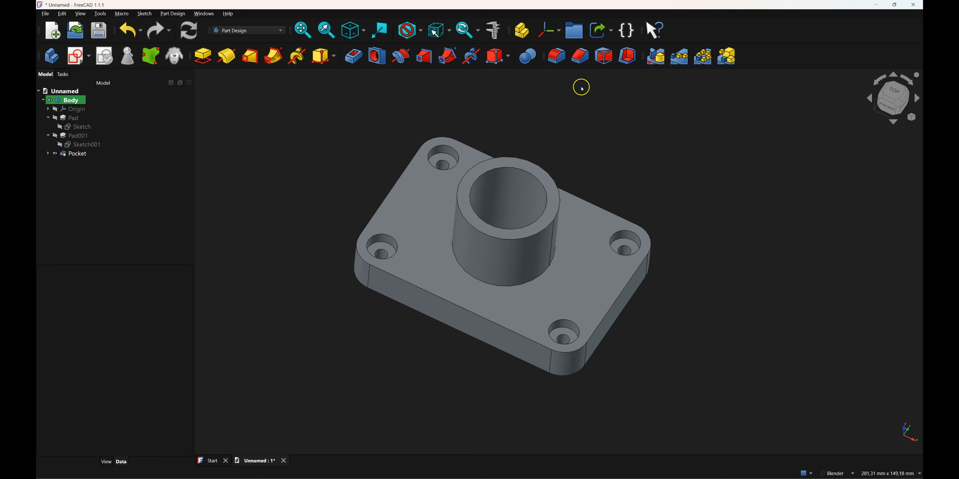
pyautogui.click(555, 60)
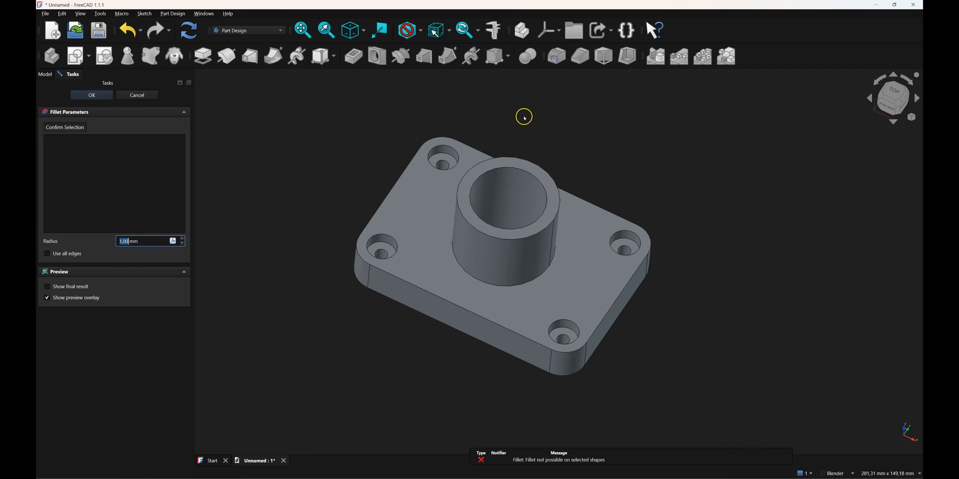
pyautogui.click(472, 276)
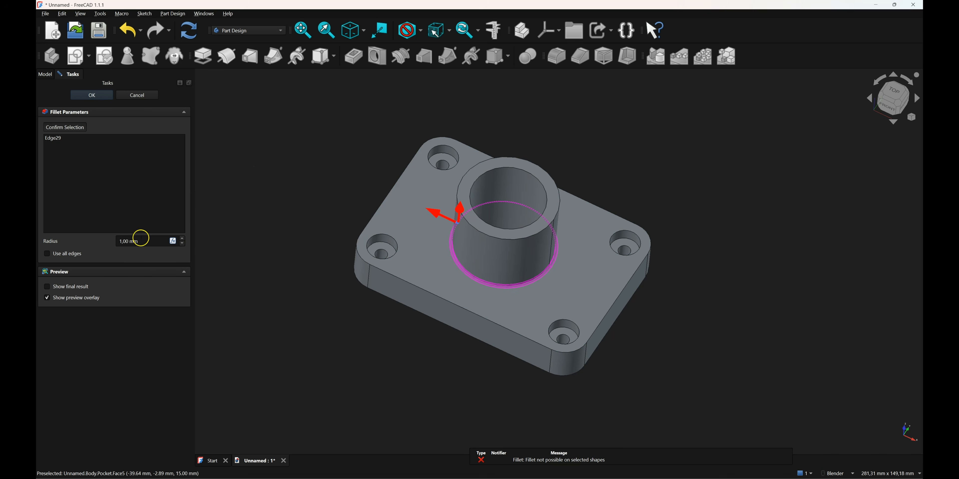
pyautogui.click(183, 239)
pyautogui.click(182, 239)
pyautogui.click(183, 239)
pyautogui.click(183, 239)
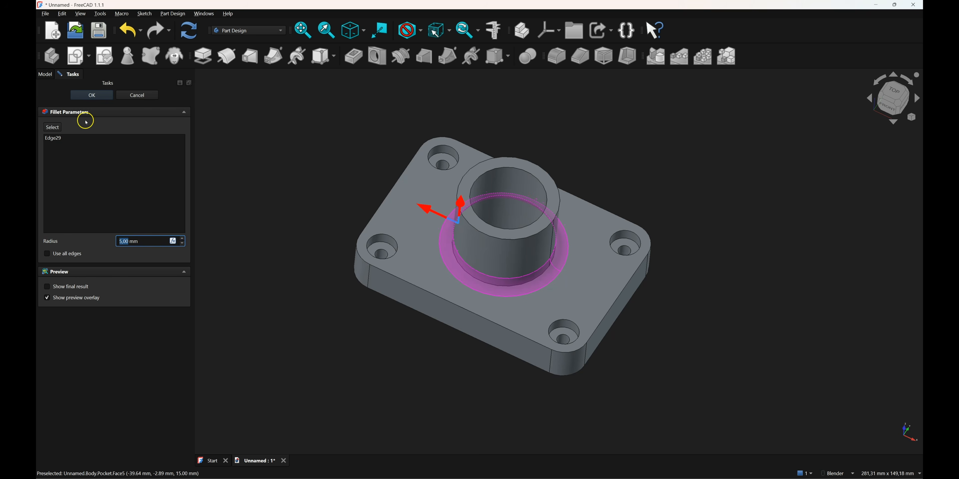
pyautogui.click(96, 95)
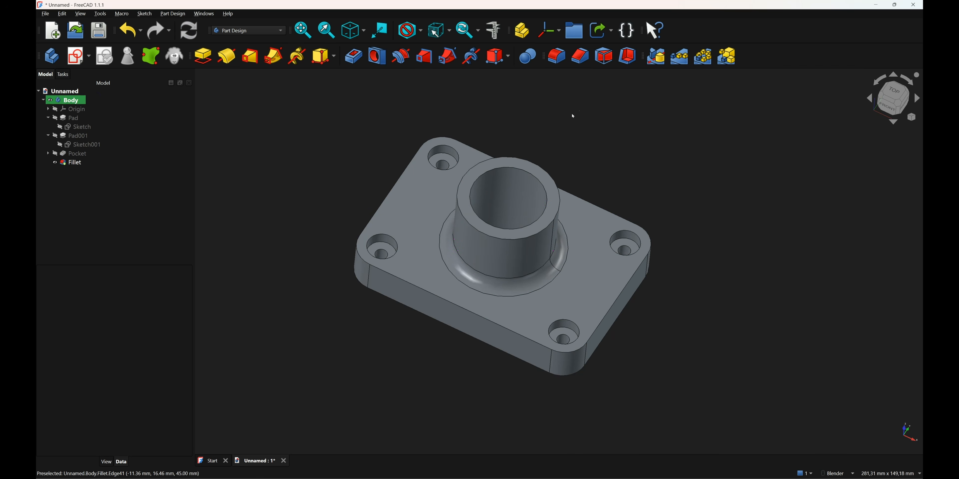
# Chamfer the inner and outer edges of the tube's end face with an equal distance of 1 mm.
pyautogui.click(472, 178)
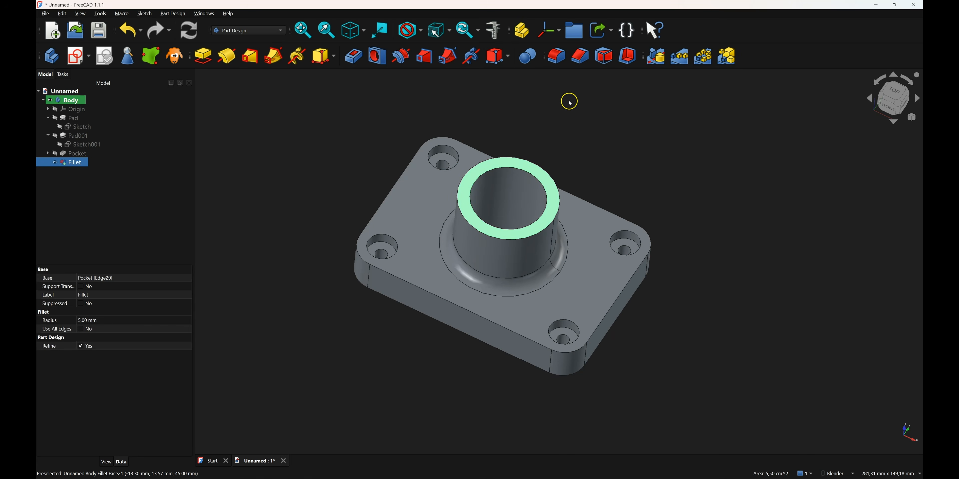
pyautogui.click(579, 56)
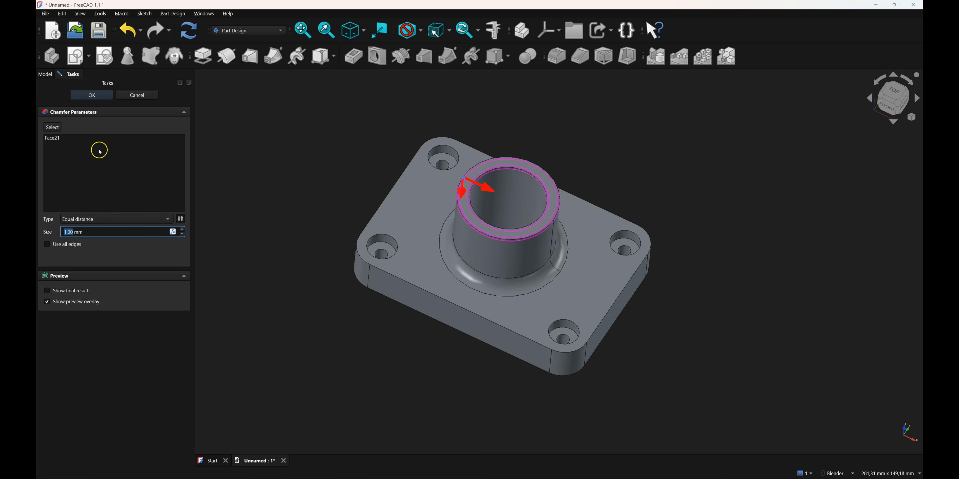
pyautogui.click(86, 95)
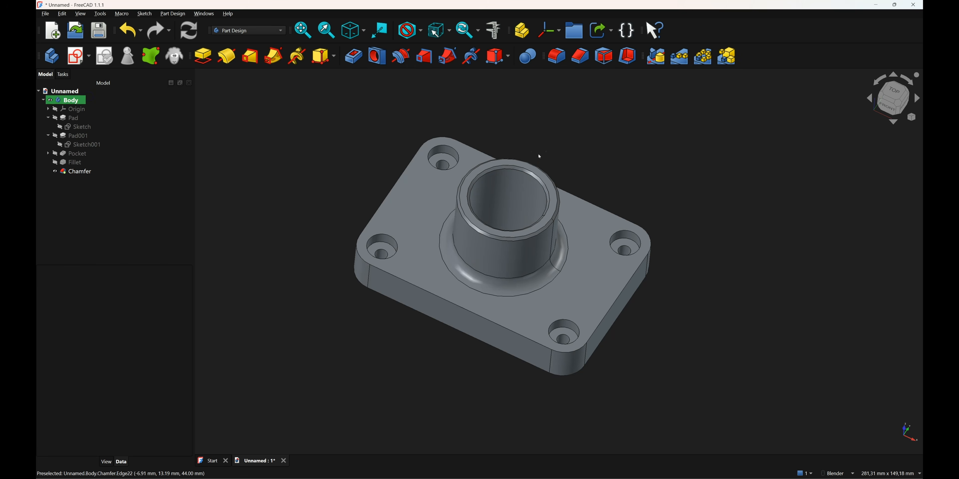
pyautogui.click(389, 237)
pyautogui.click(438, 169)
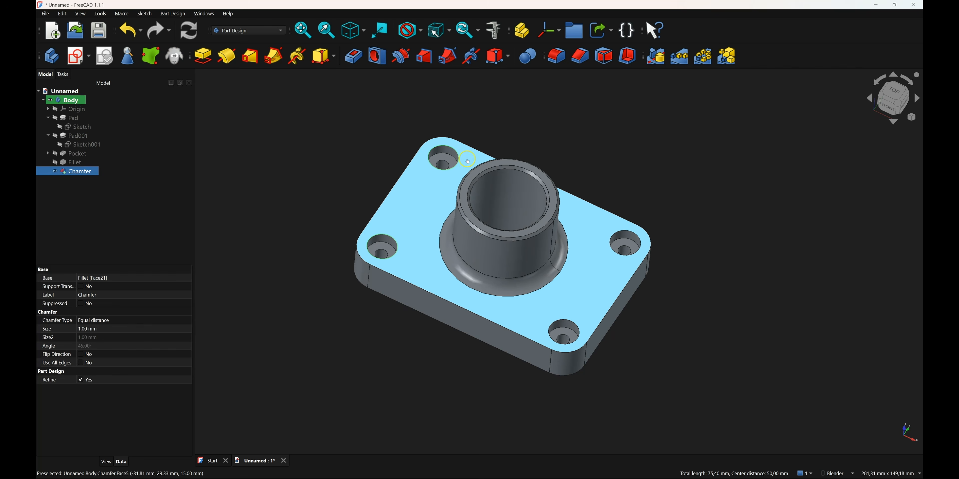
pyautogui.click(546, 131)
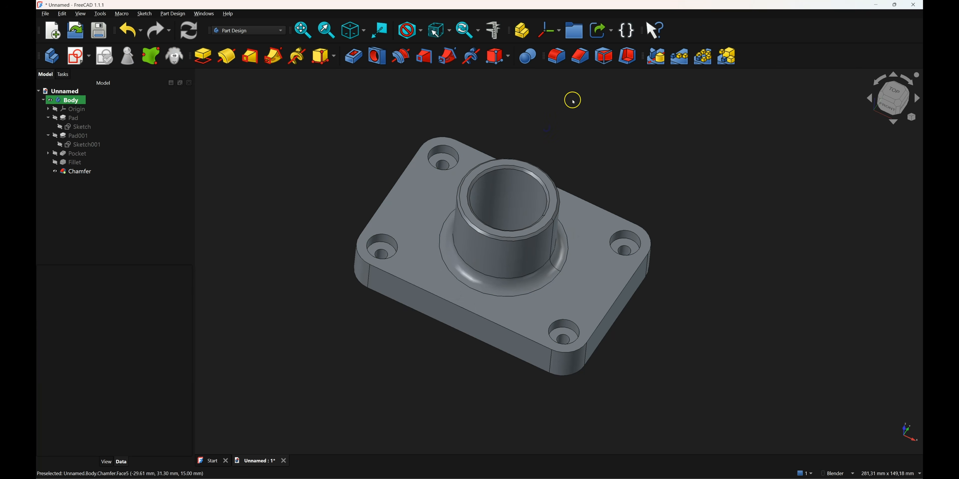
# Chamfer the upper rims of the four corner counterbores with an equal distance of 2 mm.
pyautogui.click(582, 59)
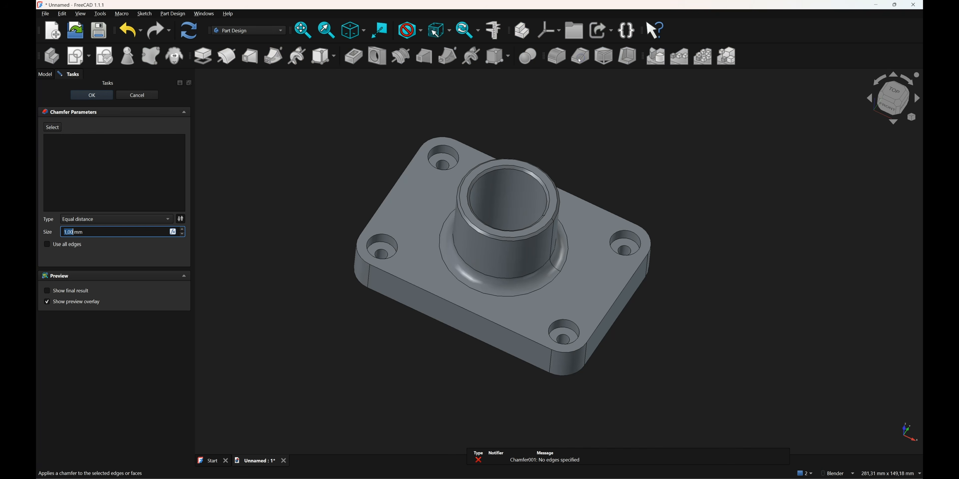
pyautogui.click(53, 129)
pyautogui.click(382, 236)
pyautogui.click(434, 167)
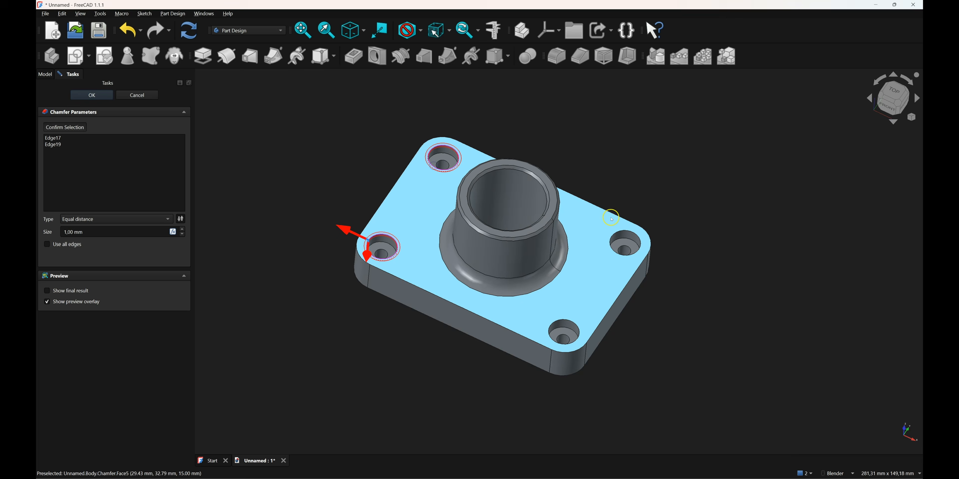
pyautogui.click(618, 234)
pyautogui.click(564, 319)
pyautogui.click(182, 230)
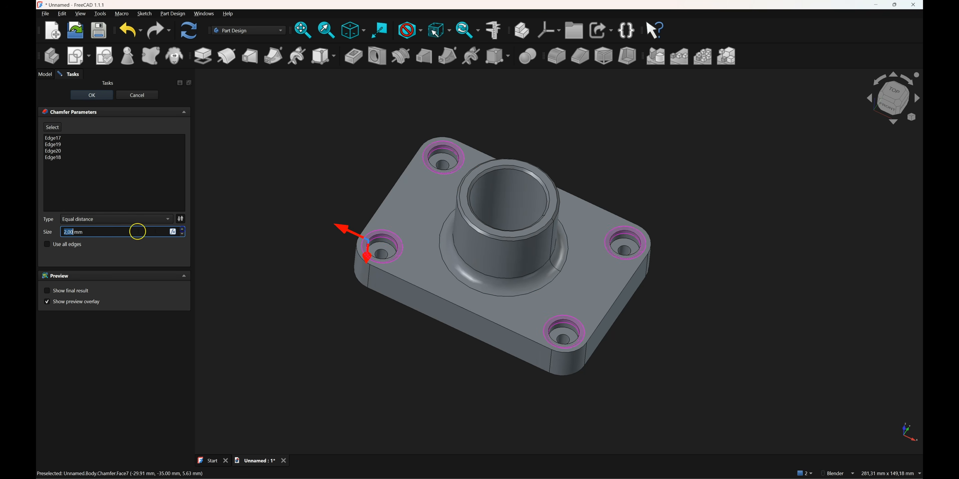
pyautogui.click(92, 95)
pyautogui.moveTo(535, 141); pyautogui.dragTo(328, 151, button='middle')
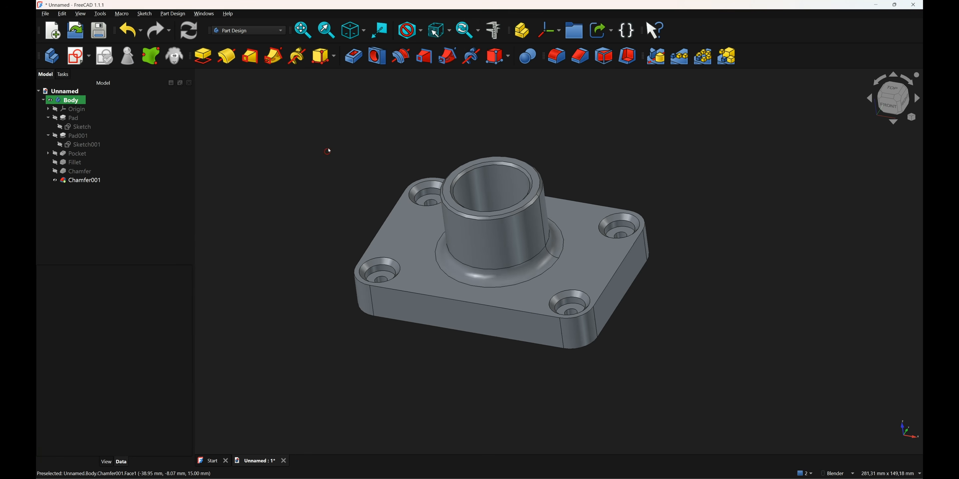